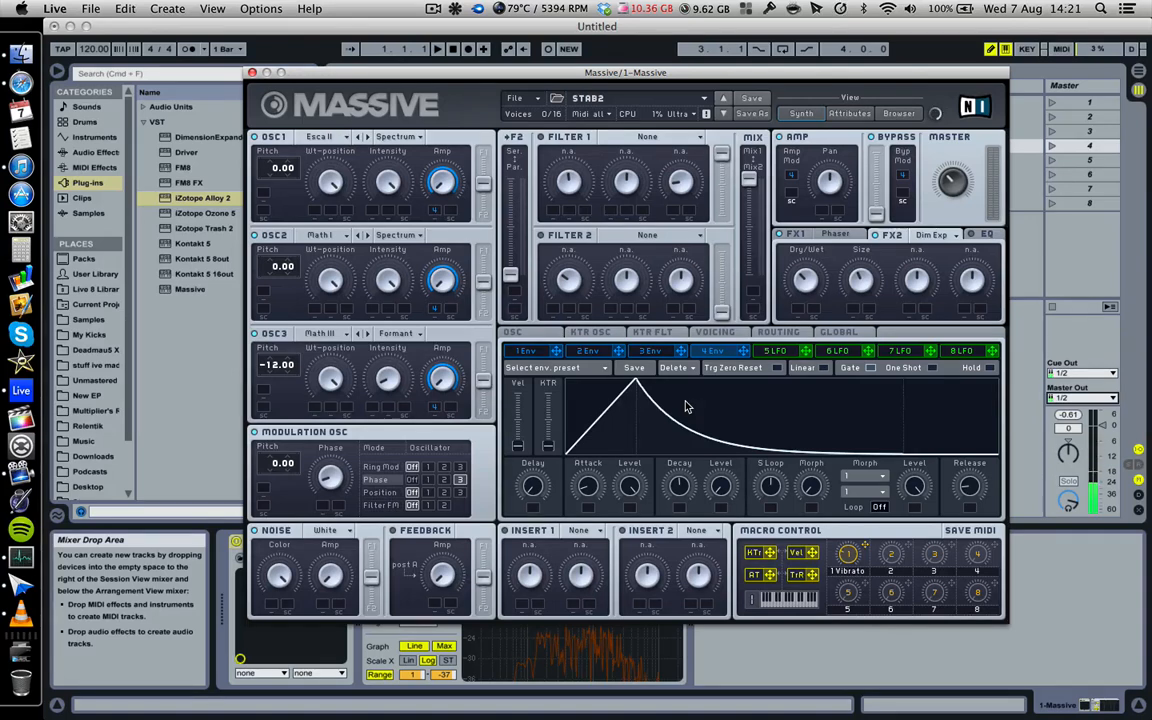
# - Open Massive's patch file menu
pyautogui.click(514, 98)
# - Start a new blank sound and bring up the oscillator-wide settings page
pyautogui.click(529, 100)
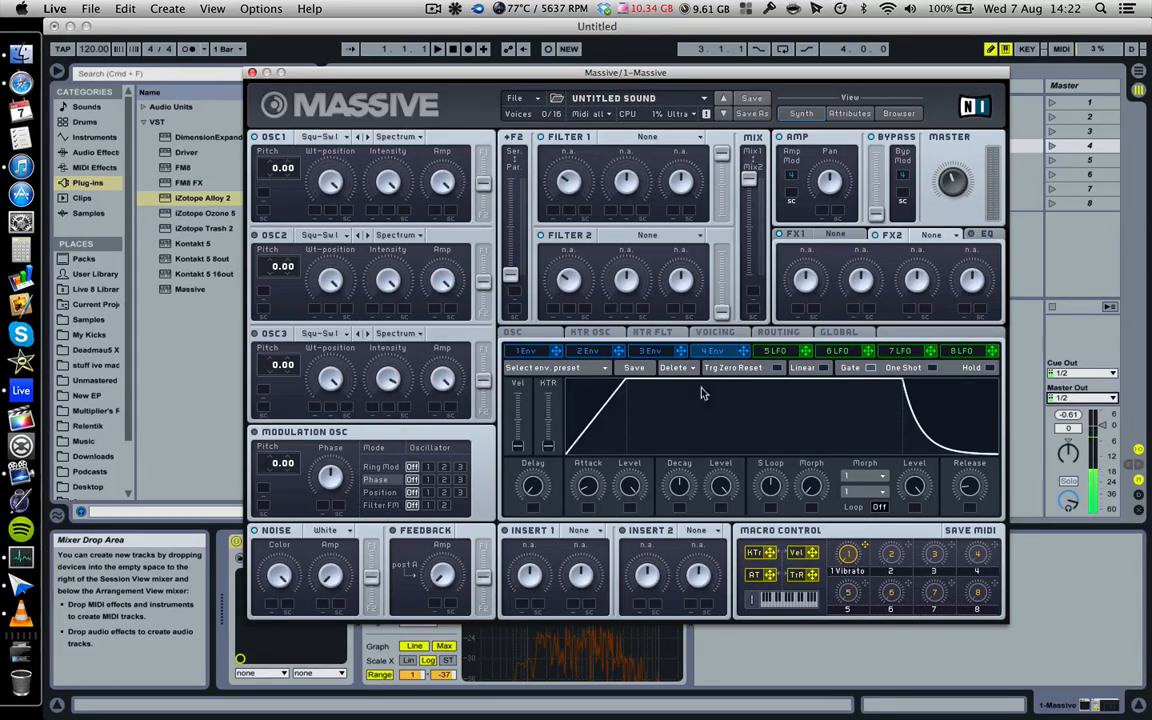
pyautogui.click(531, 335)
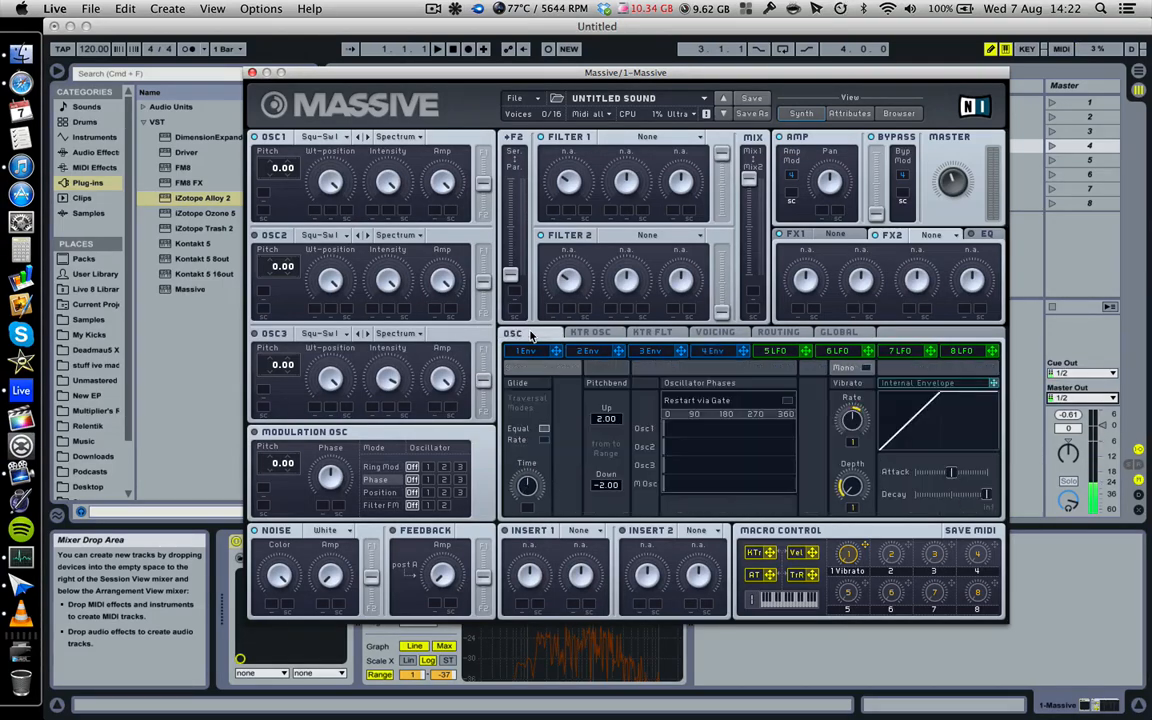
# - Enable Restart via Gate for the oscillator phases and browse to the 3 Env page
pyautogui.click(787, 400)
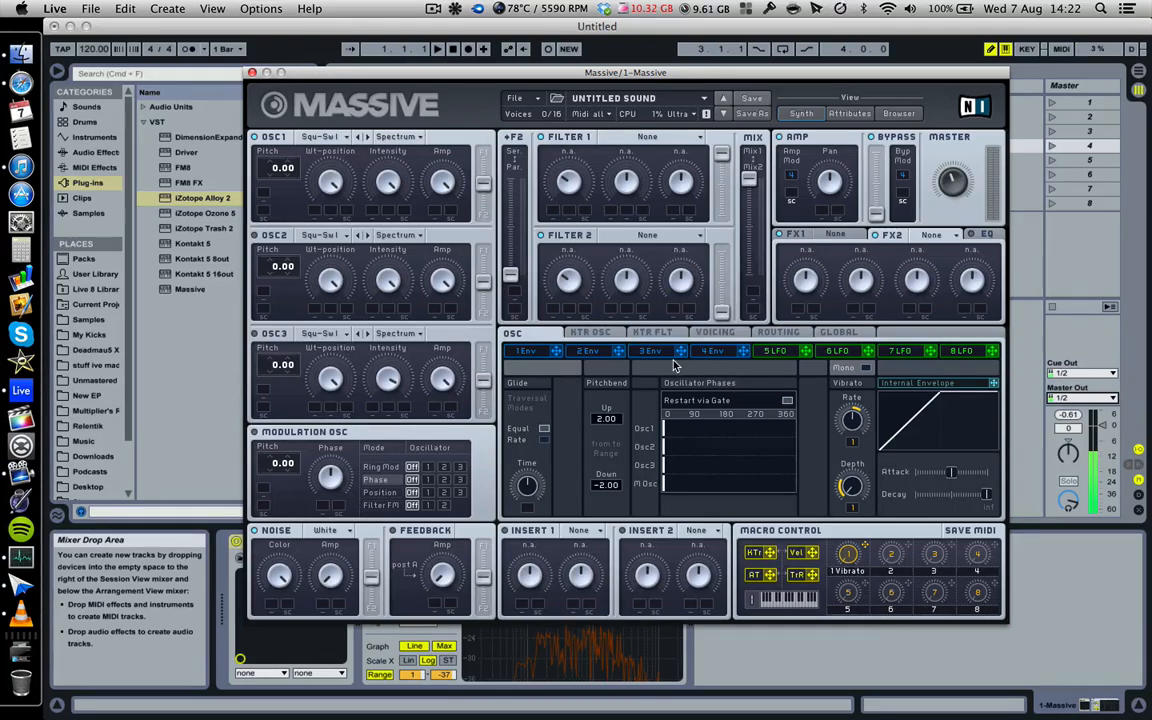
pyautogui.click(718, 351)
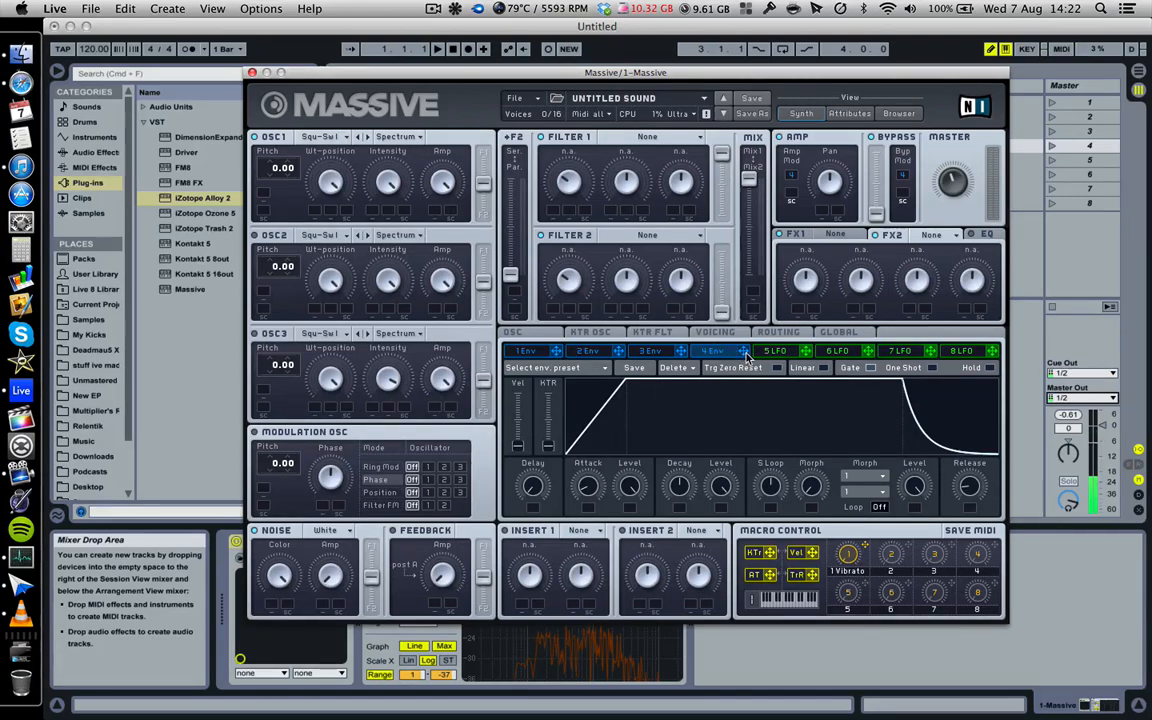
pyautogui.click(653, 352)
pyautogui.click(606, 355)
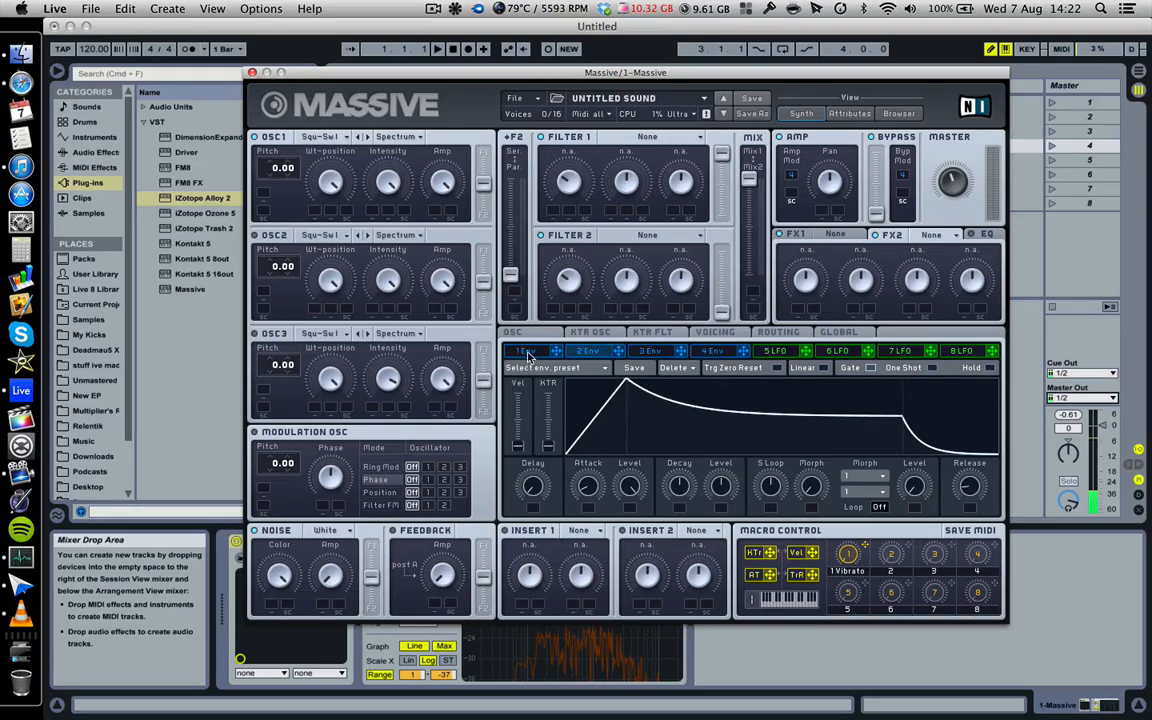
pyautogui.click(652, 356)
pyautogui.click(653, 356)
pyautogui.click(657, 356)
pyautogui.click(717, 356)
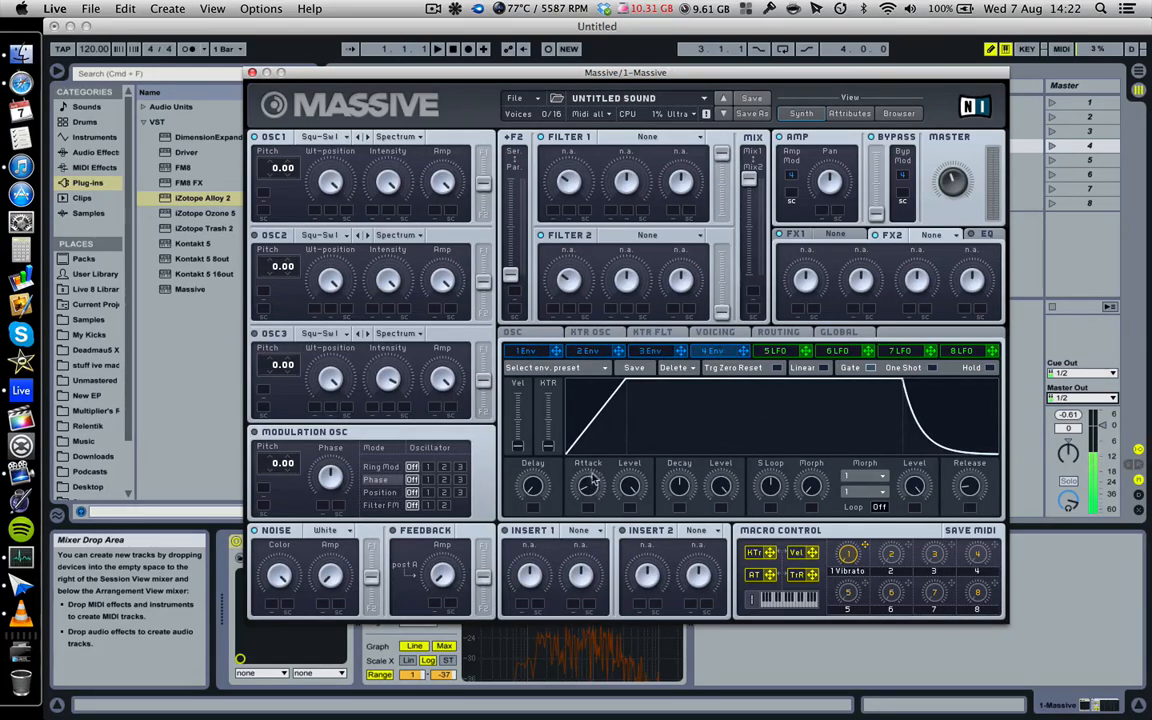
pyautogui.click(650, 352)
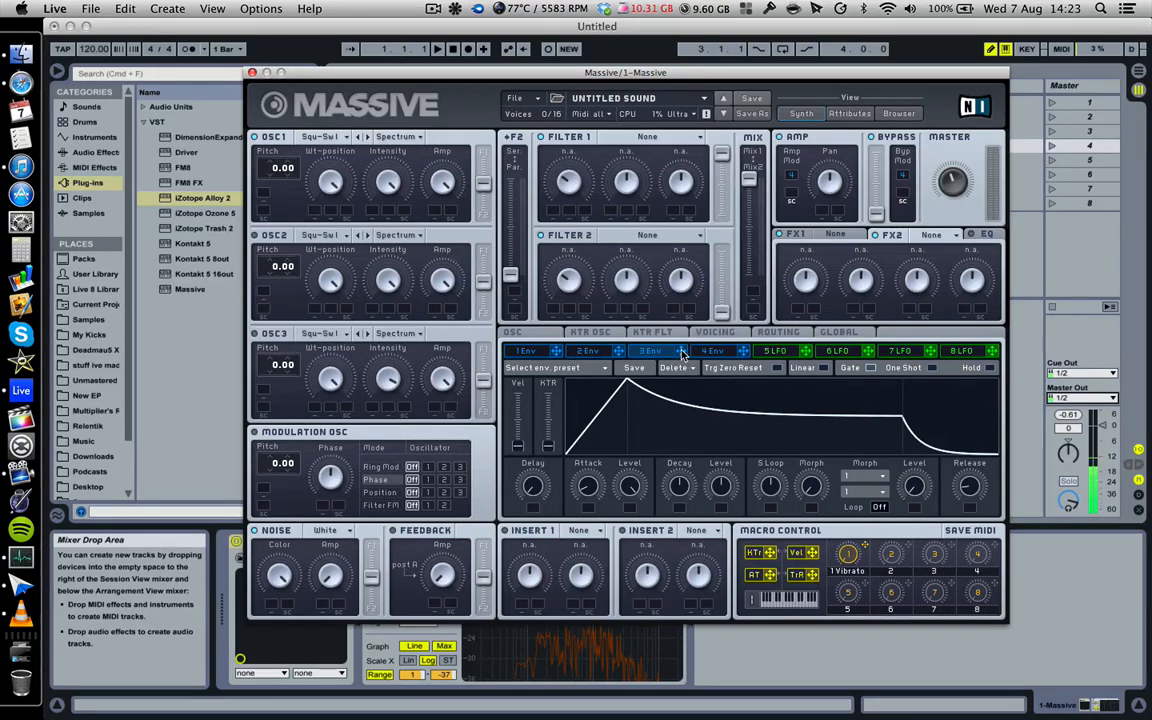
# - Route 3 Env to OSC2 Pitch, then switch that modulation slot OFF
pyautogui.moveTo(275, 323); pyautogui.dragTo(296, 288)
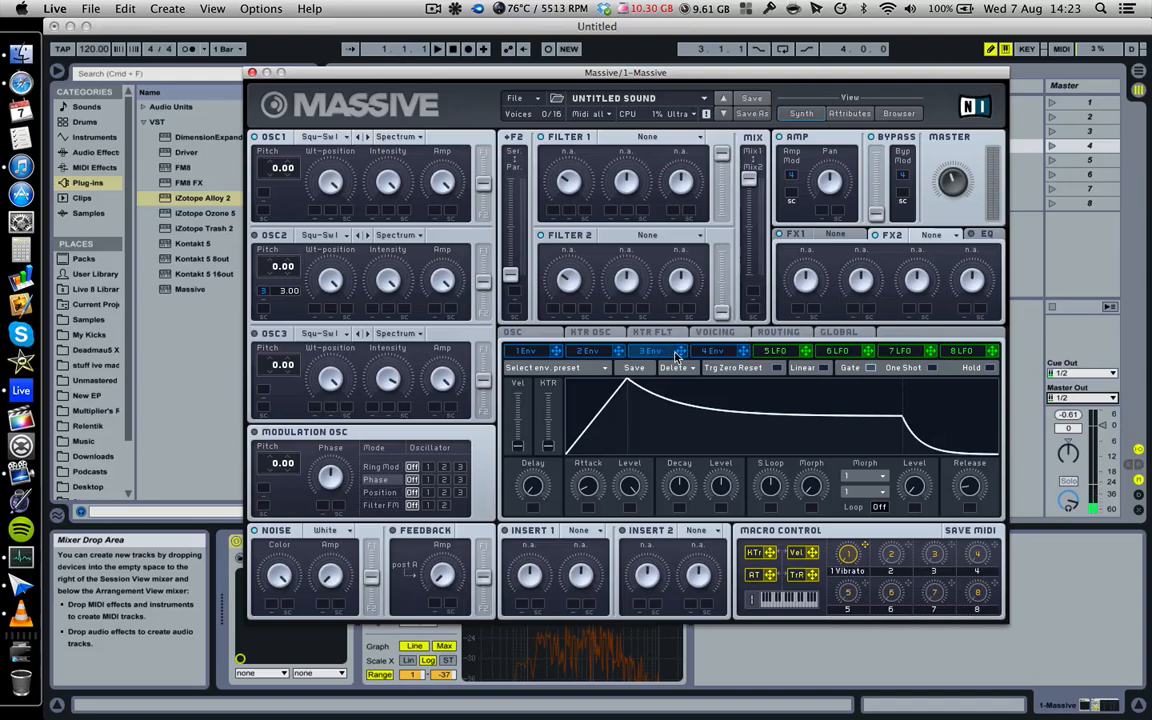
pyautogui.rightClick(266, 293)
pyautogui.click(279, 309)
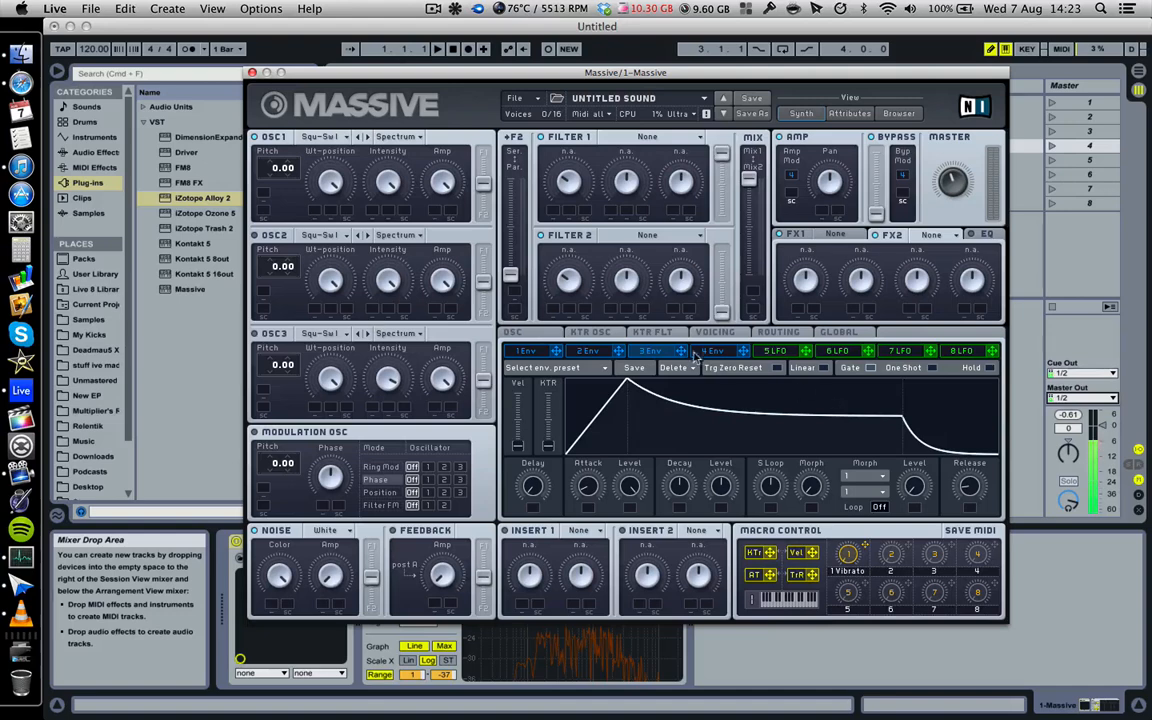
pyautogui.click(735, 352)
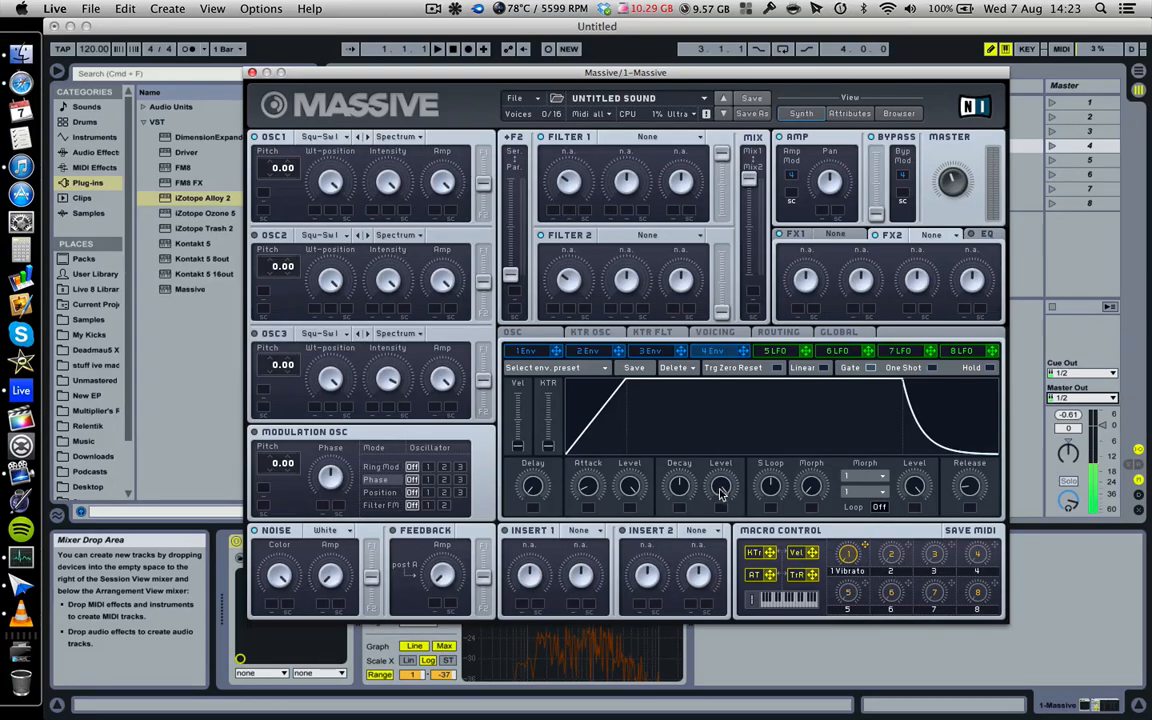
# - Give 4 Env a pluck shape with Level at zero and a shorter Decay, and start naming macro 2
pyautogui.moveTo(720, 490); pyautogui.dragTo(761, 708)
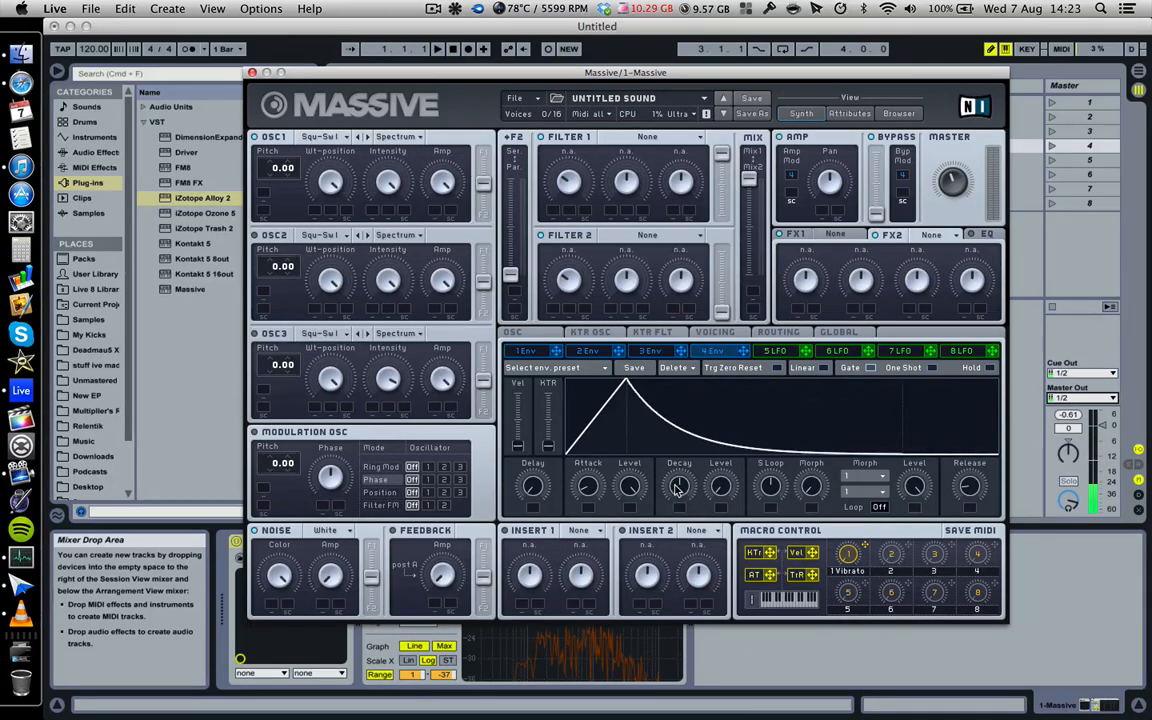
pyautogui.moveTo(674, 481); pyautogui.dragTo(678, 505)
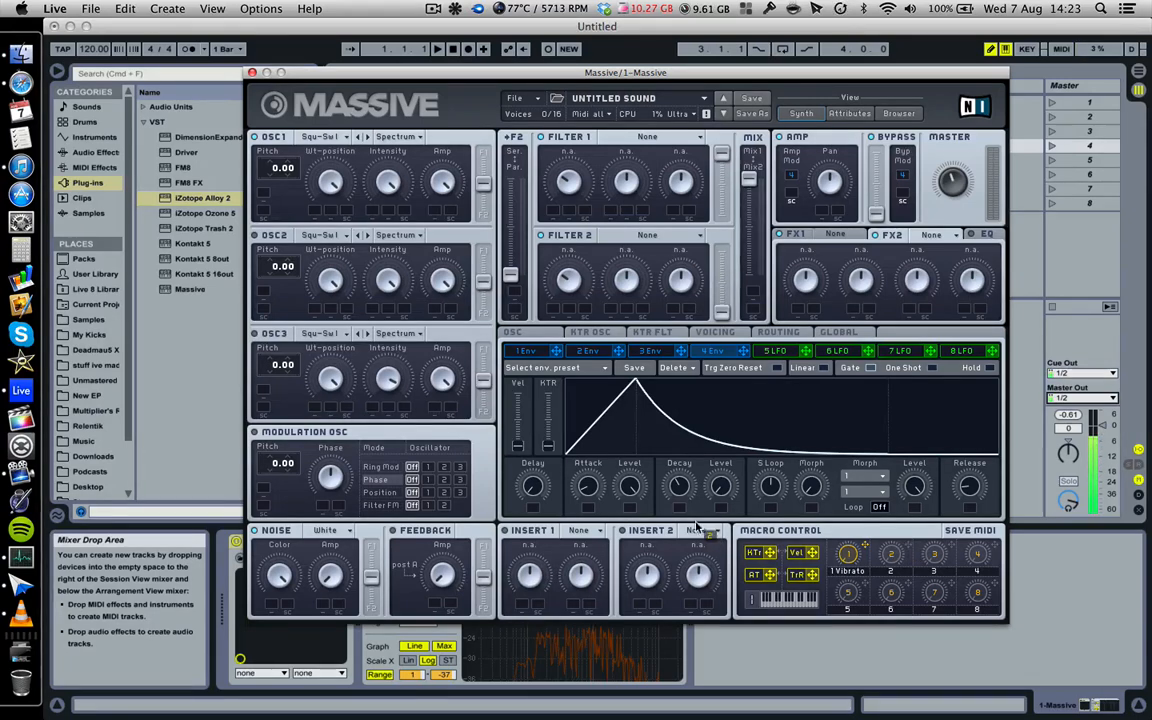
pyautogui.moveTo(678, 488)
pyautogui.mouseDown()
pyautogui.moveTo(677, 503)
pyautogui.moveTo(679, 492)
pyautogui.mouseUp()
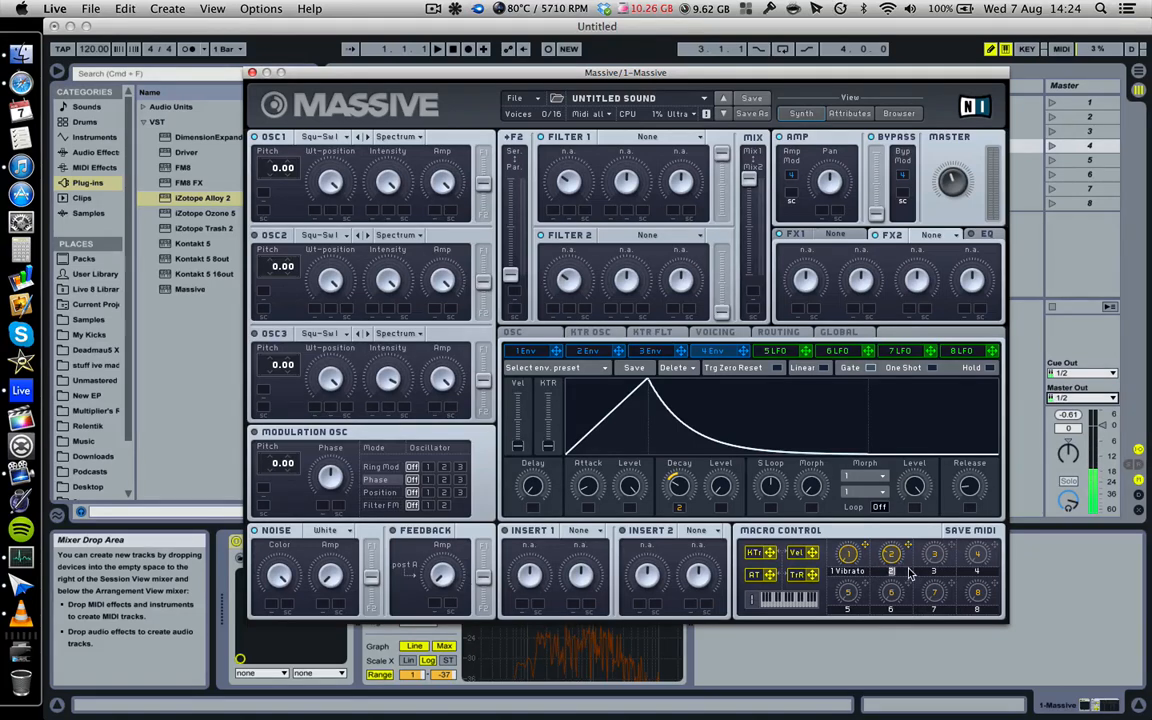
pyautogui.write('Tail')
# - Remove the macro modulation from 4 Env Decay, shorten Decay slightly, and route 4 Env to OSC1 Amp
pyautogui.rightClick(677, 507)
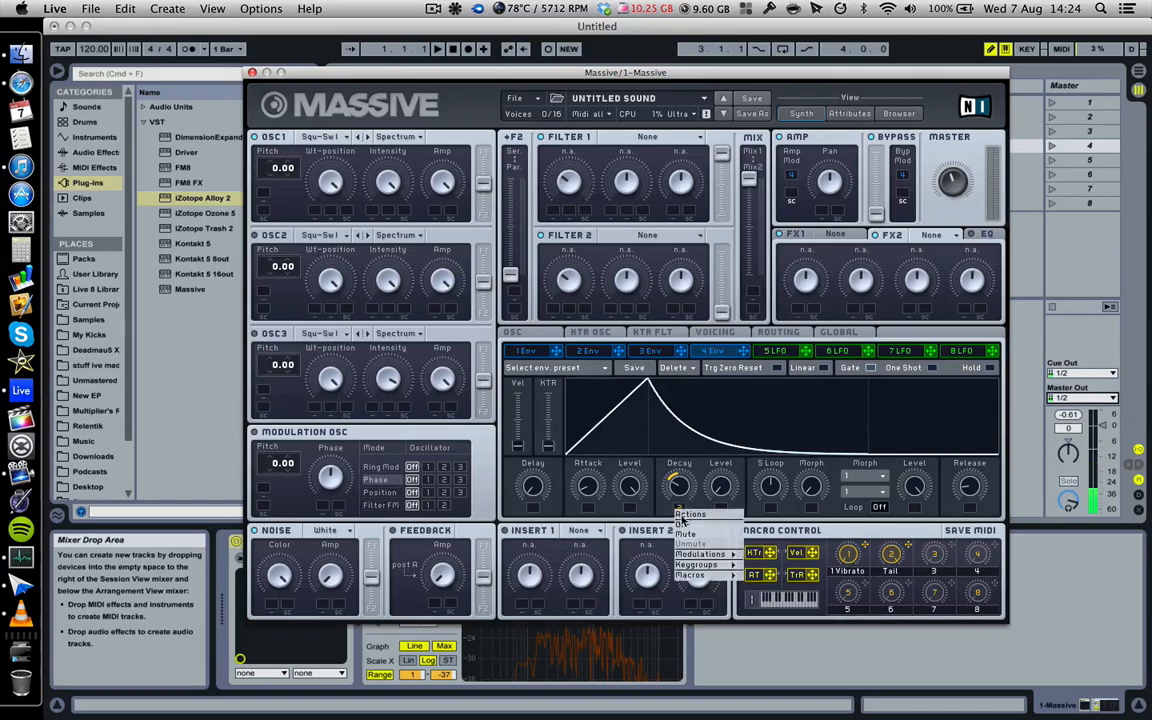
pyautogui.click(683, 533)
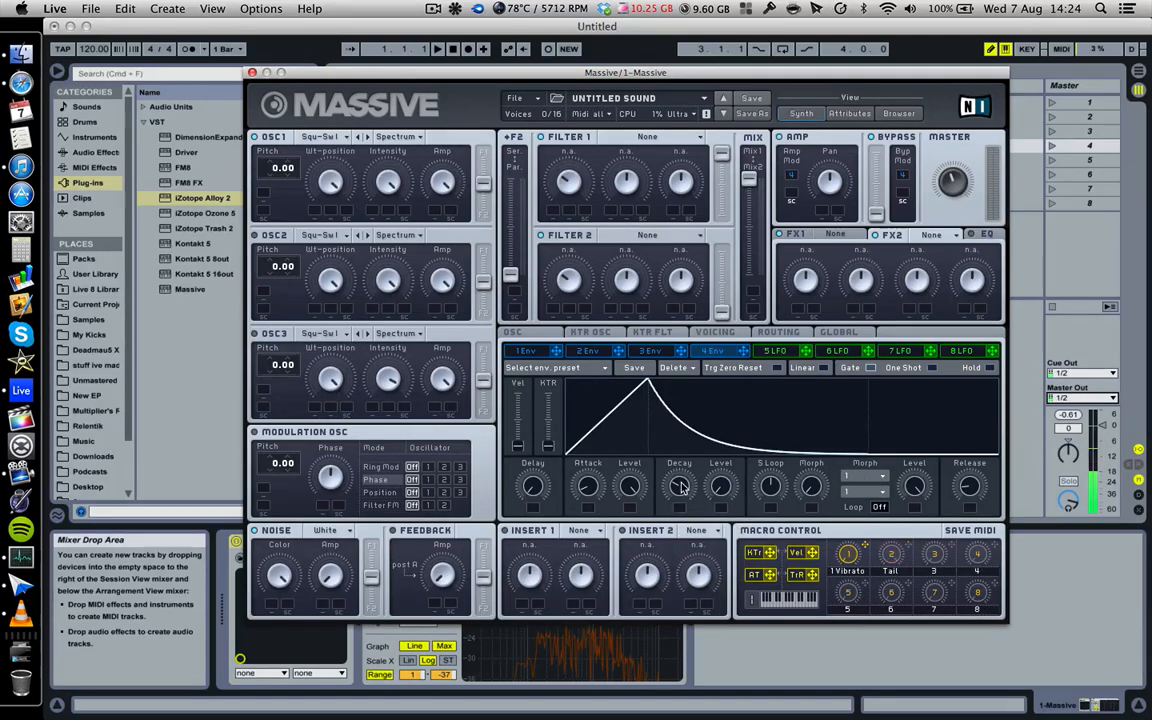
pyautogui.moveTo(682, 468); pyautogui.dragTo(683, 470)
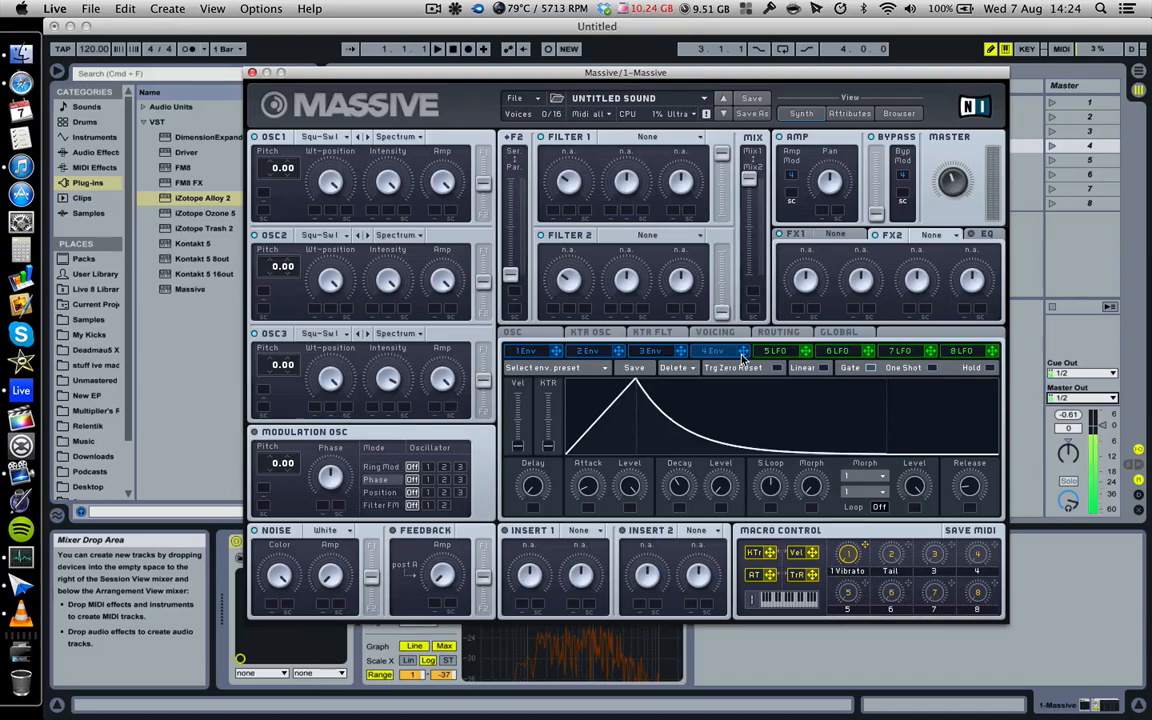
pyautogui.moveTo(742, 358); pyautogui.dragTo(437, 216)
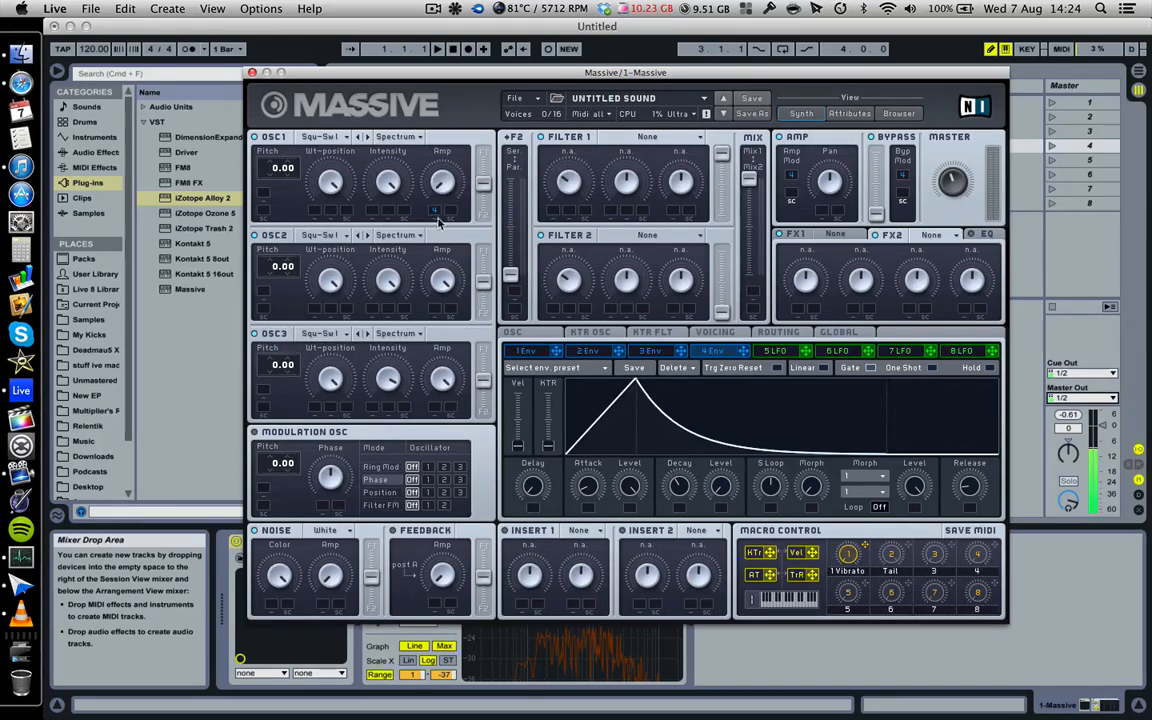
# - Raise 4 Env's depth on OSC1 Amp to full and route 4 Env to OSC2 and OSC3 Amp
pyautogui.moveTo(433, 186); pyautogui.dragTo(434, 86)
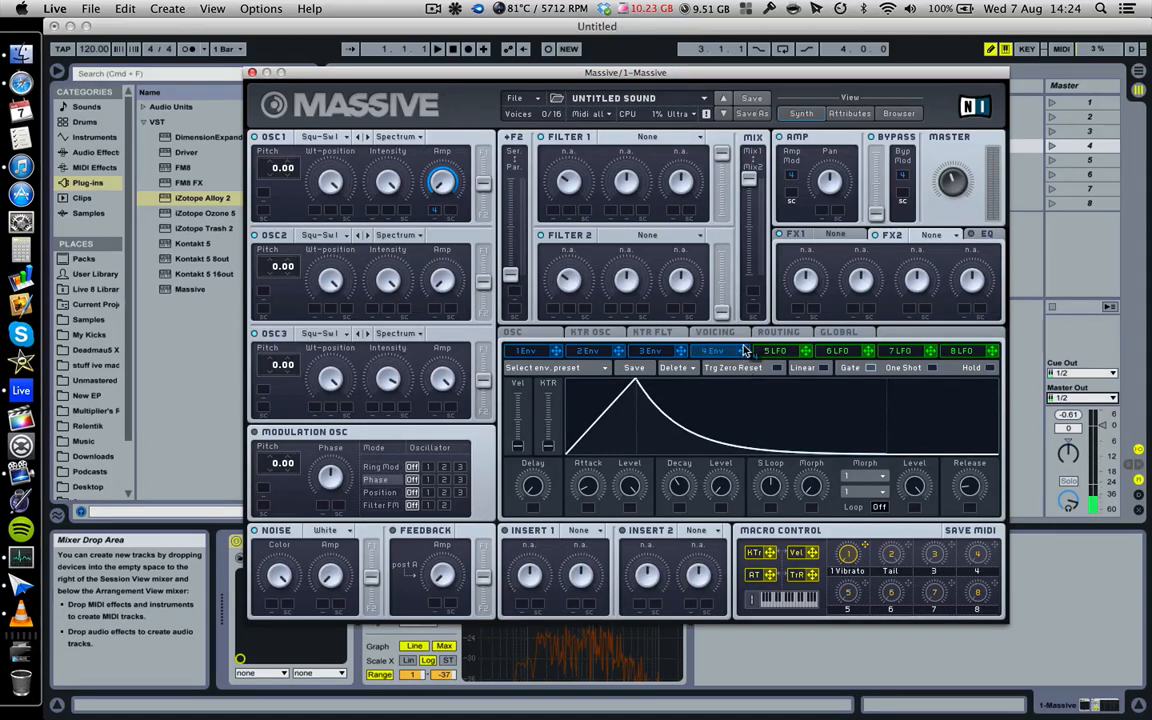
pyautogui.moveTo(433, 313); pyautogui.dragTo(391, 150)
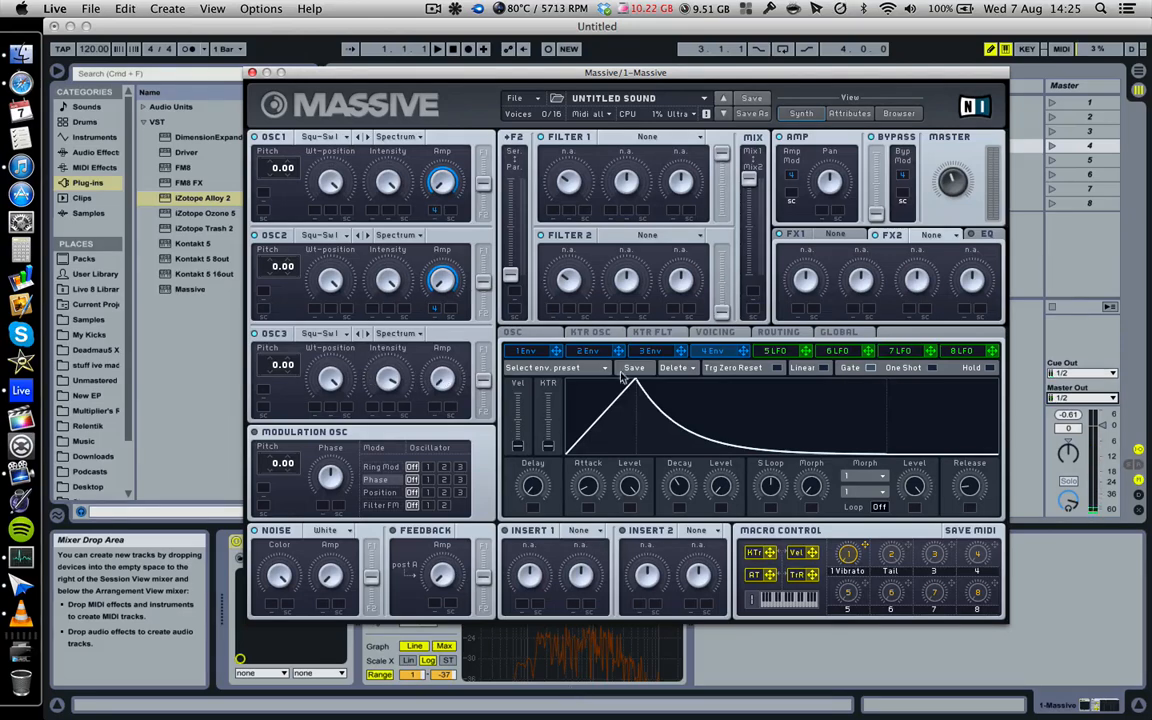
pyautogui.moveTo(445, 405); pyautogui.dragTo(400, 340)
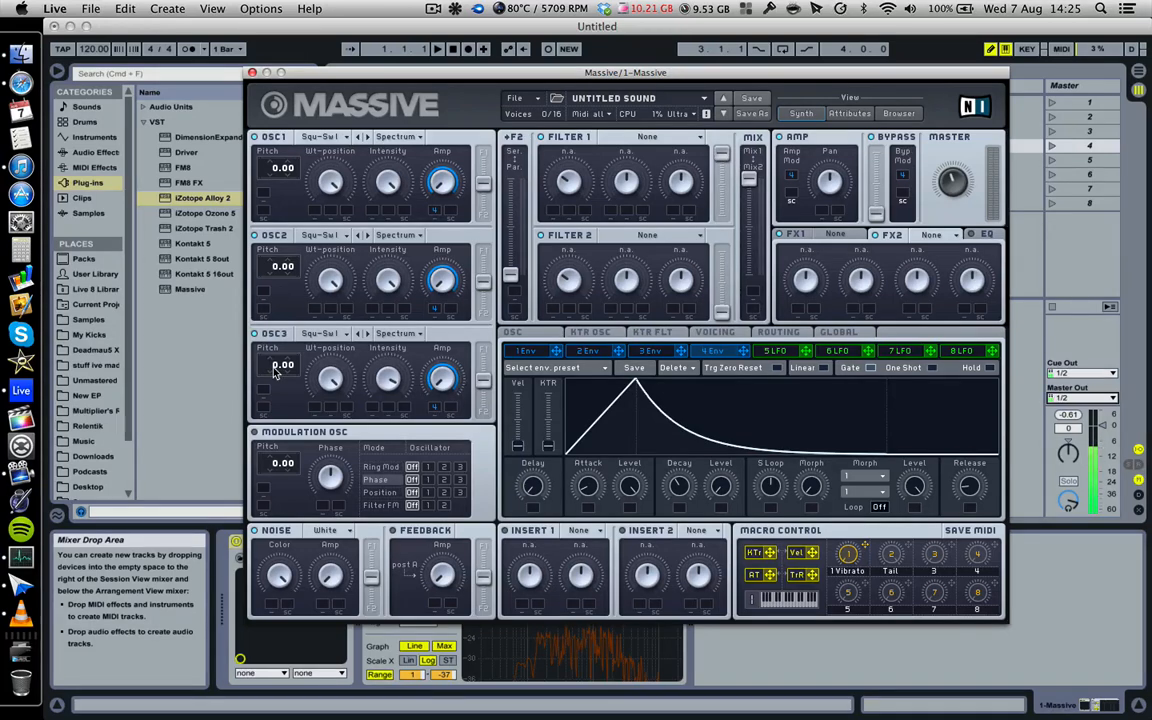
# - Pitch OSC3 down an octave to -12.00
pyautogui.scroll(-3, 276, 368)
pyautogui.scroll(-3, 271, 374)
pyautogui.scroll(-3, 270, 381)
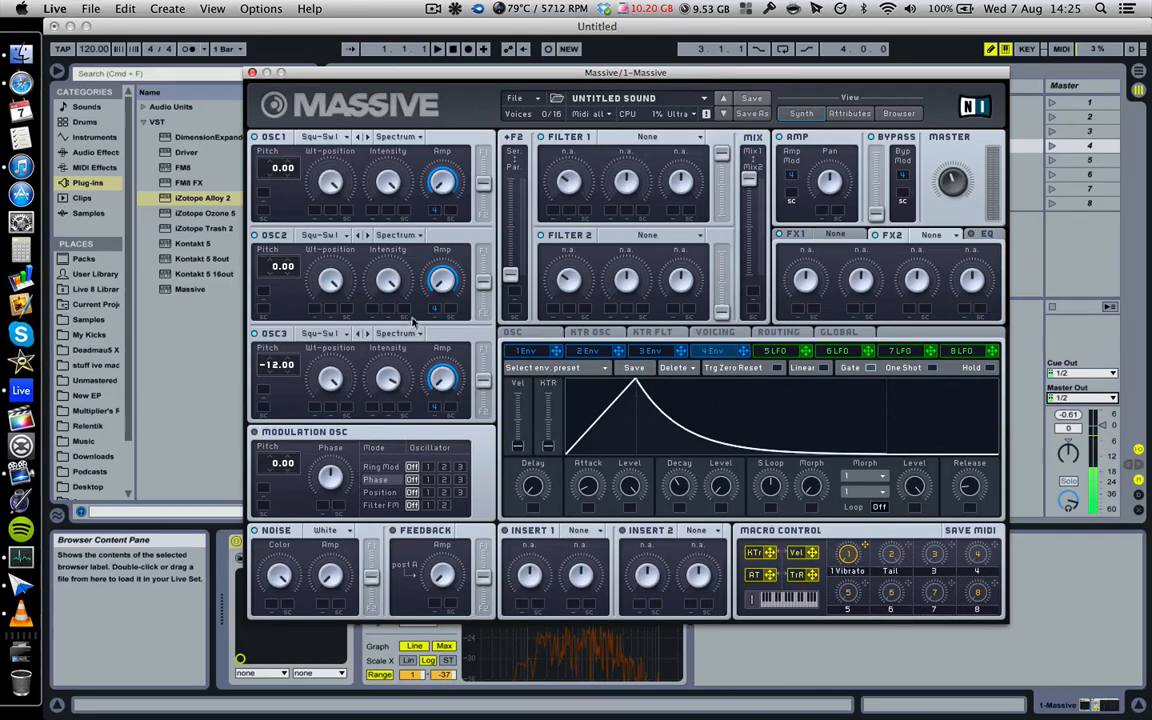
# - Look through the OSC1, OSC2 and OSC3 wavetable menus without changing any table
pyautogui.click(335, 143)
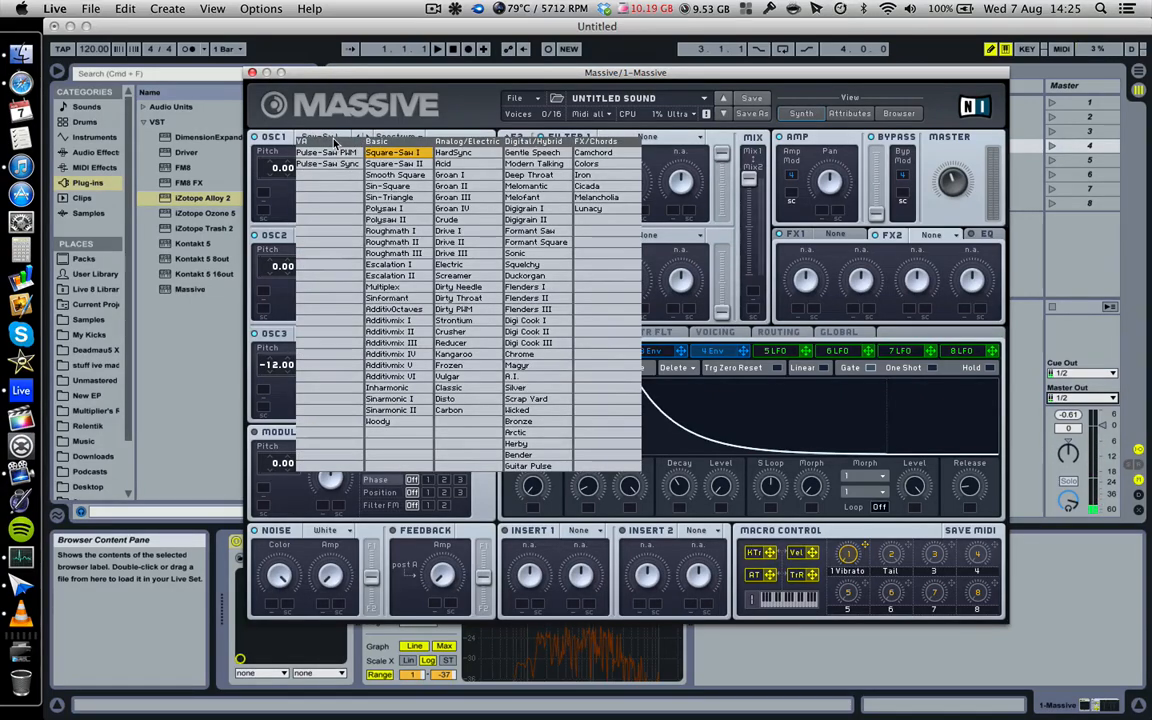
pyautogui.click(333, 137)
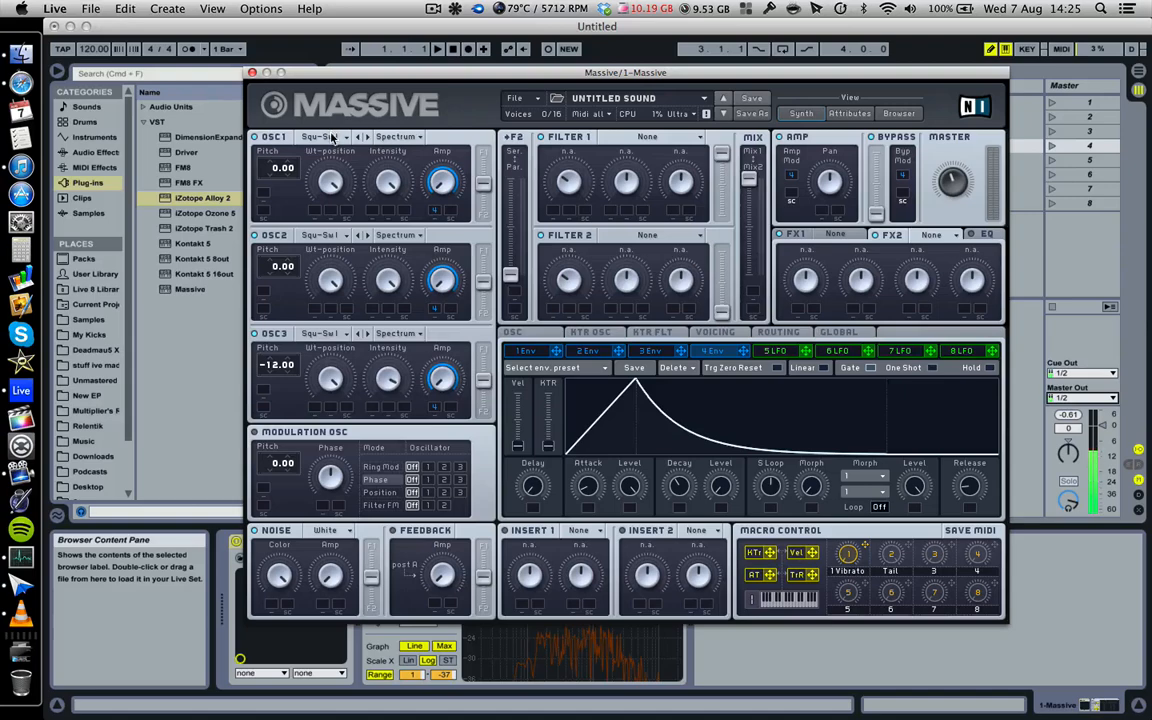
pyautogui.click(328, 238)
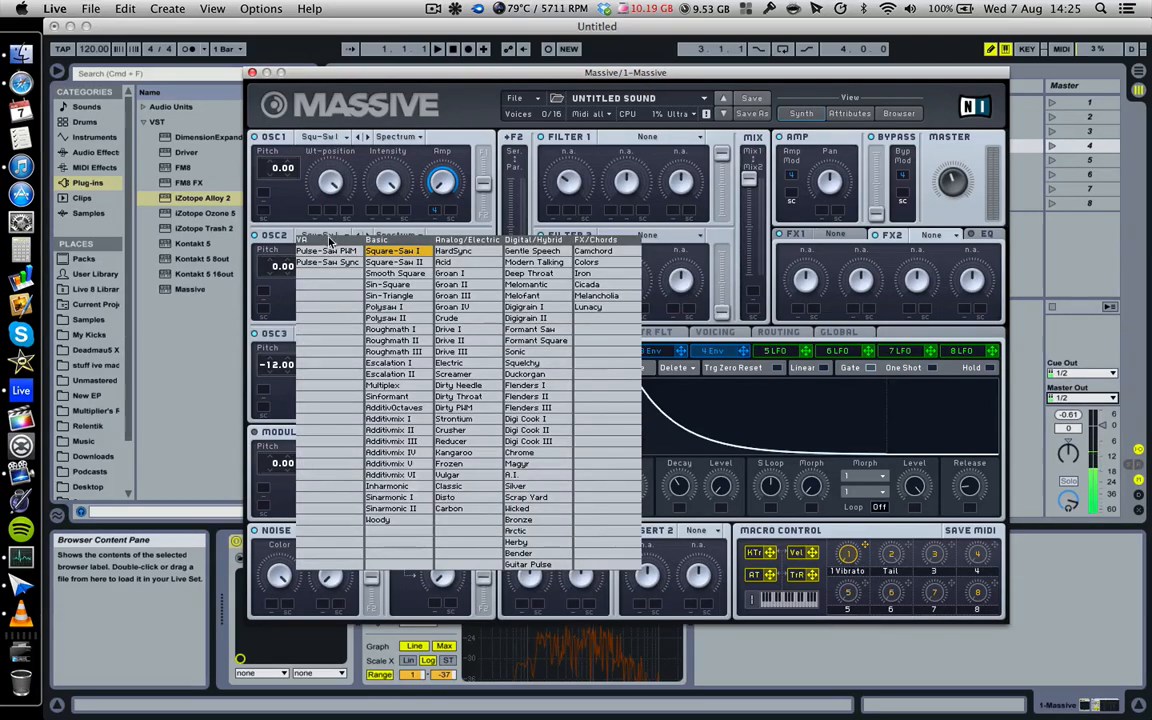
pyautogui.click(265, 279)
pyautogui.click(335, 337)
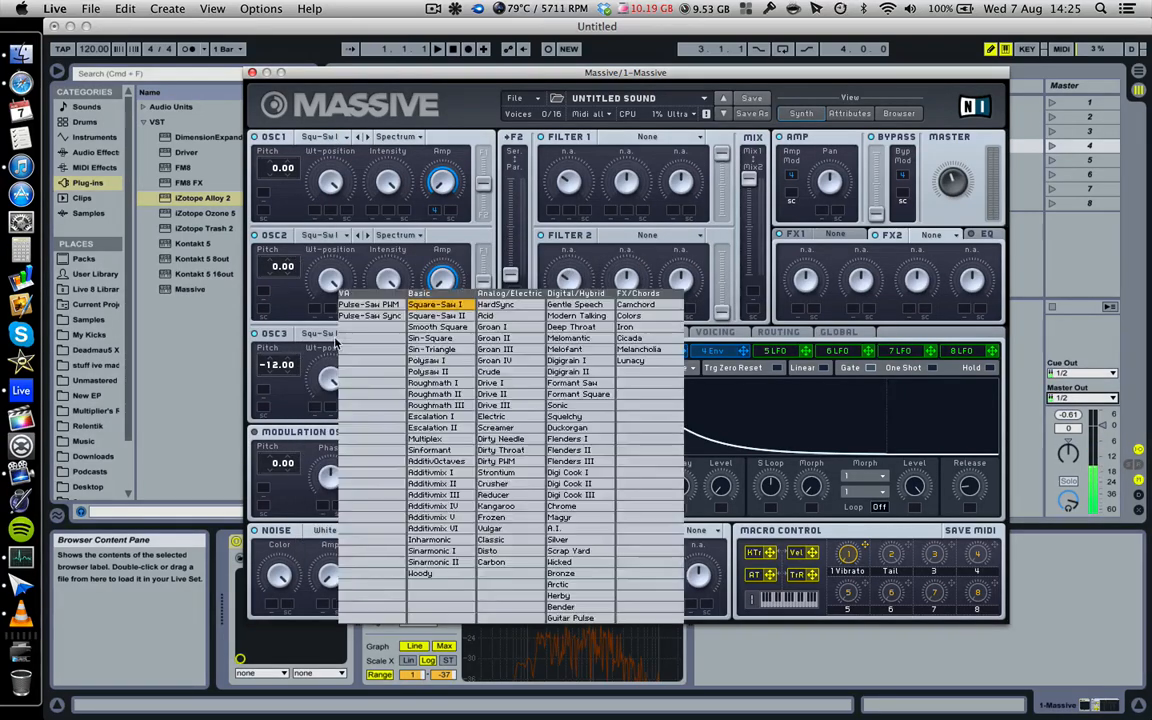
pyautogui.click(306, 310)
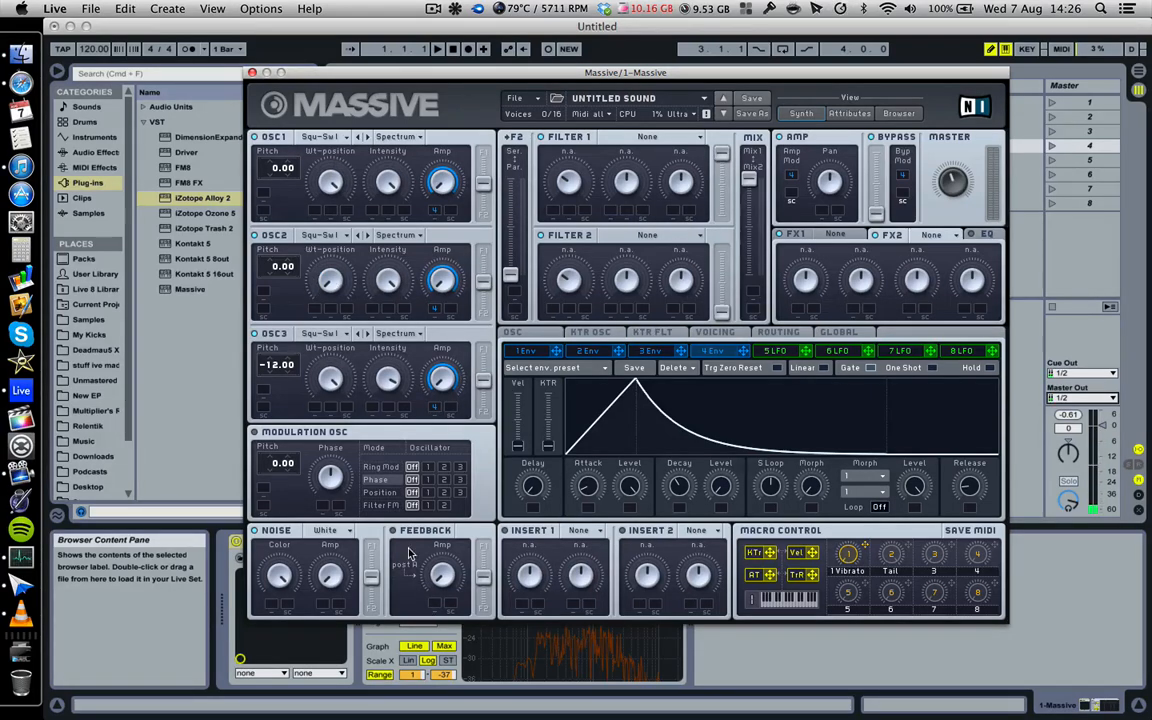
# - Give OSC1 the Escalation wavetable and OSC2 the Strontium wavetable
pyautogui.click(320, 137)
pyautogui.click(360, 250)
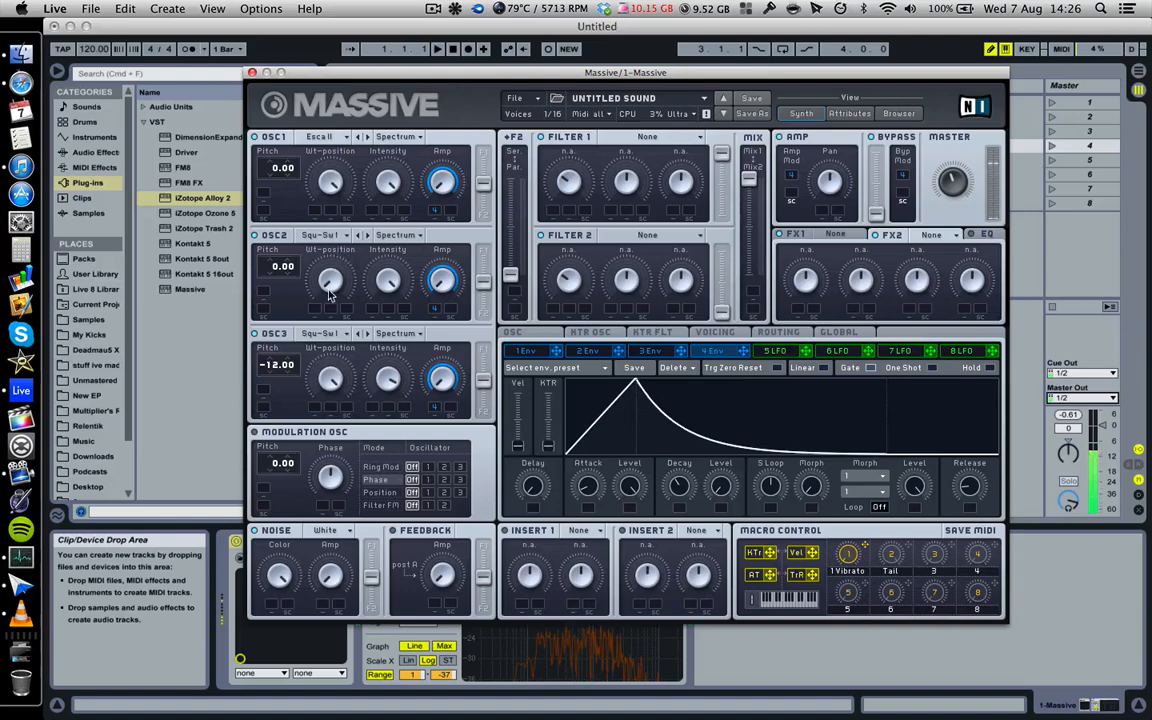
pyautogui.click(305, 235)
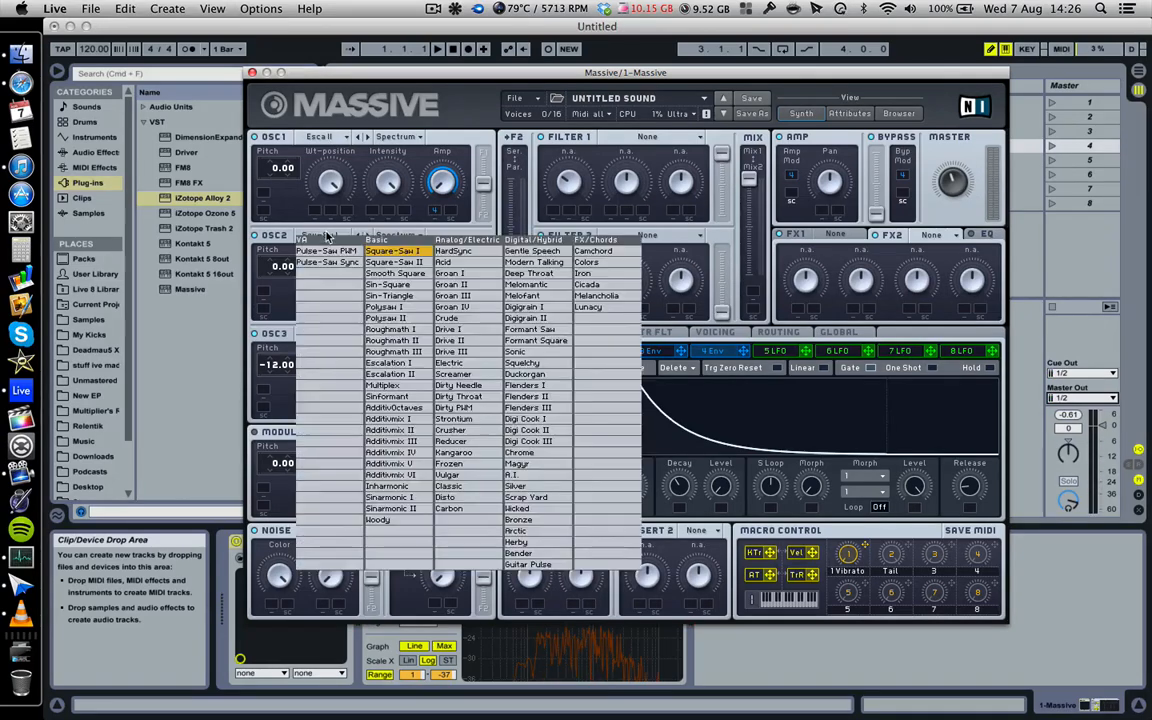
pyautogui.click(491, 420)
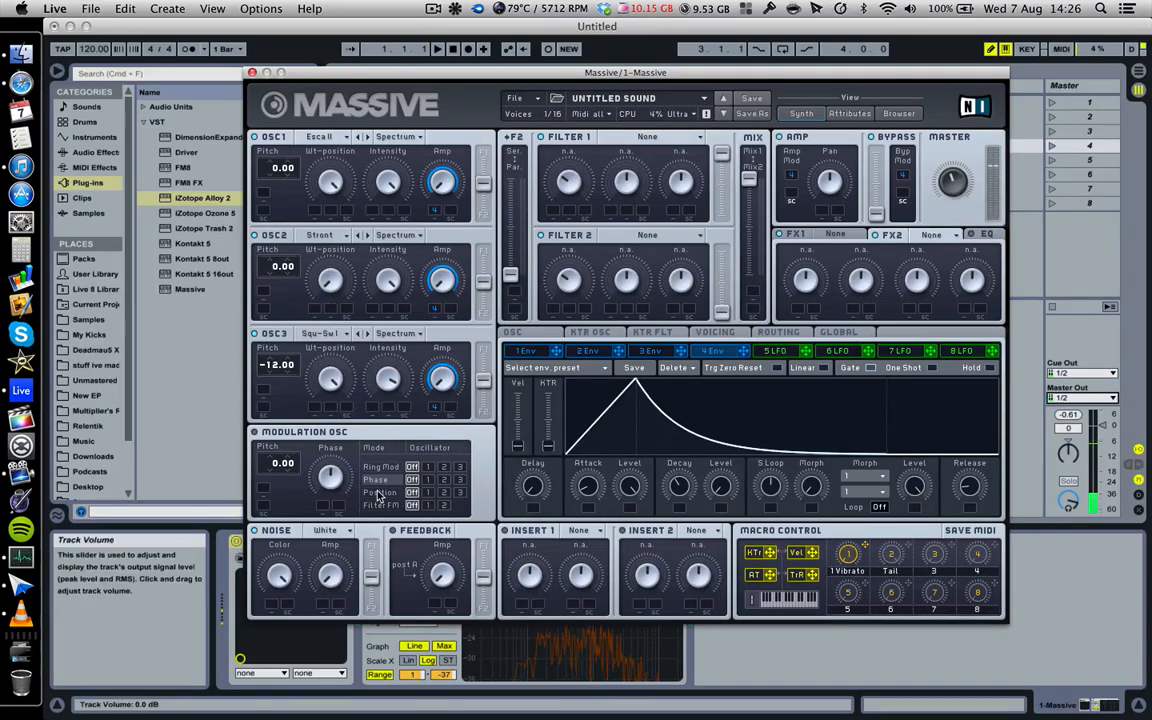
# - Try Flenders III, Inharmonic and Magyr on OSC3, then set its mode to Formant
pyautogui.click(328, 334)
pyautogui.click(514, 428)
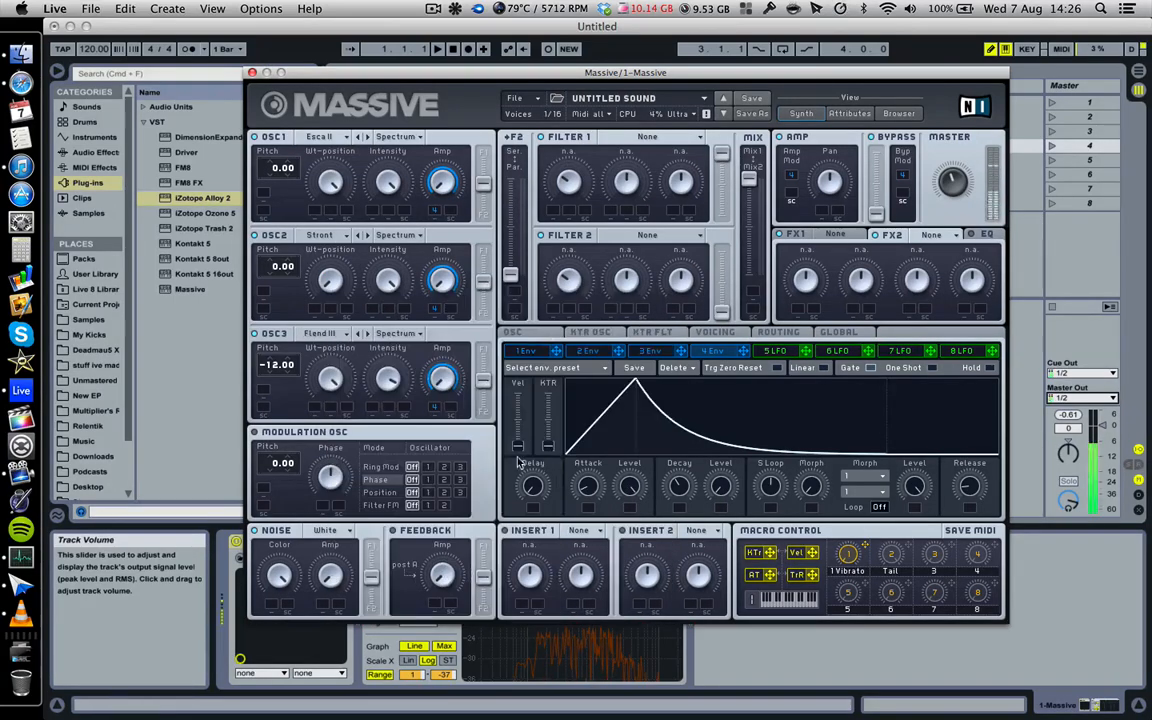
pyautogui.click(320, 333)
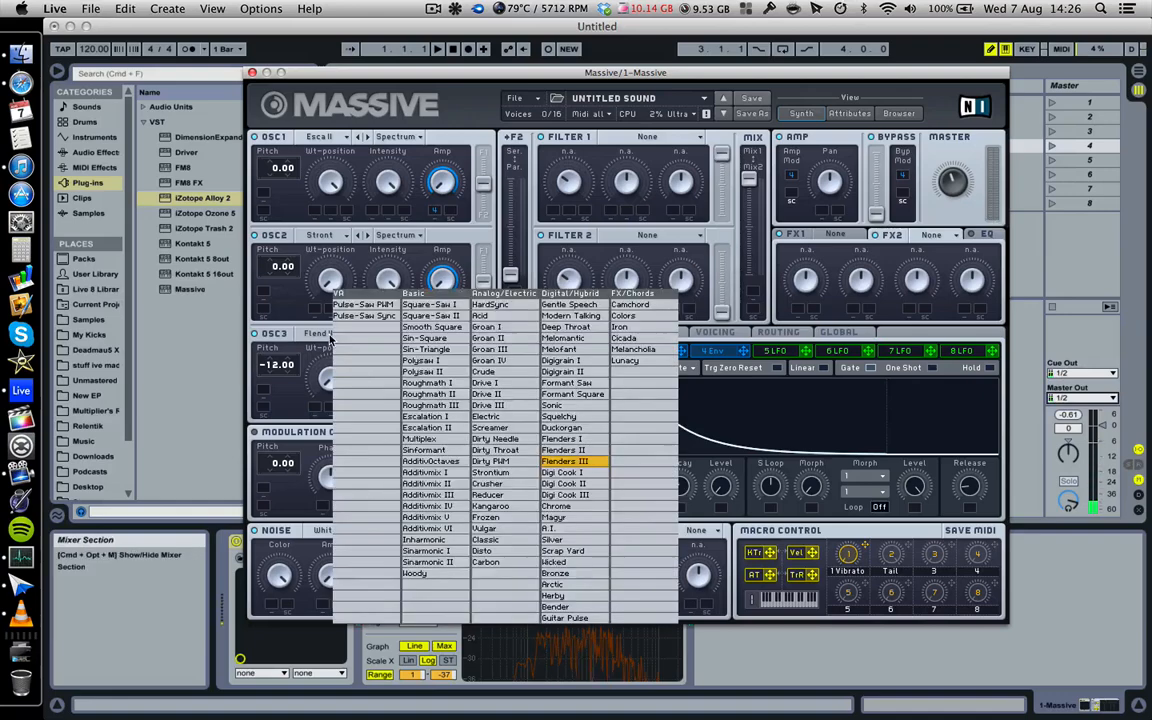
pyautogui.click(371, 428)
pyautogui.click(320, 333)
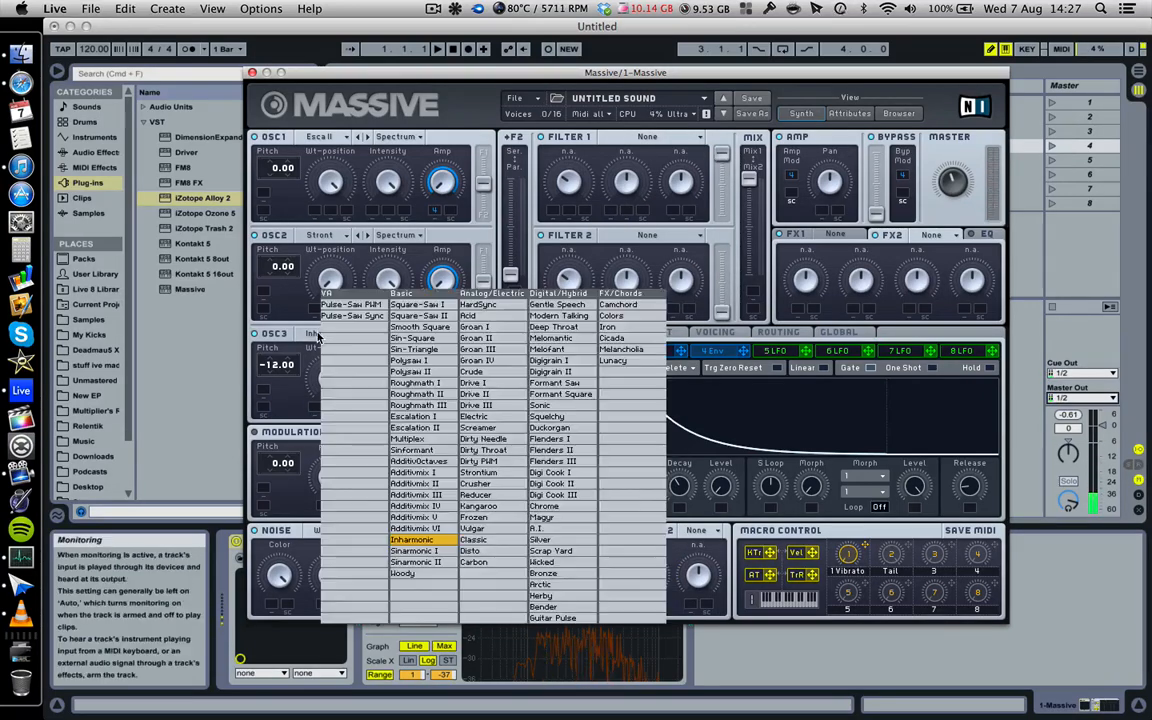
pyautogui.click(507, 471)
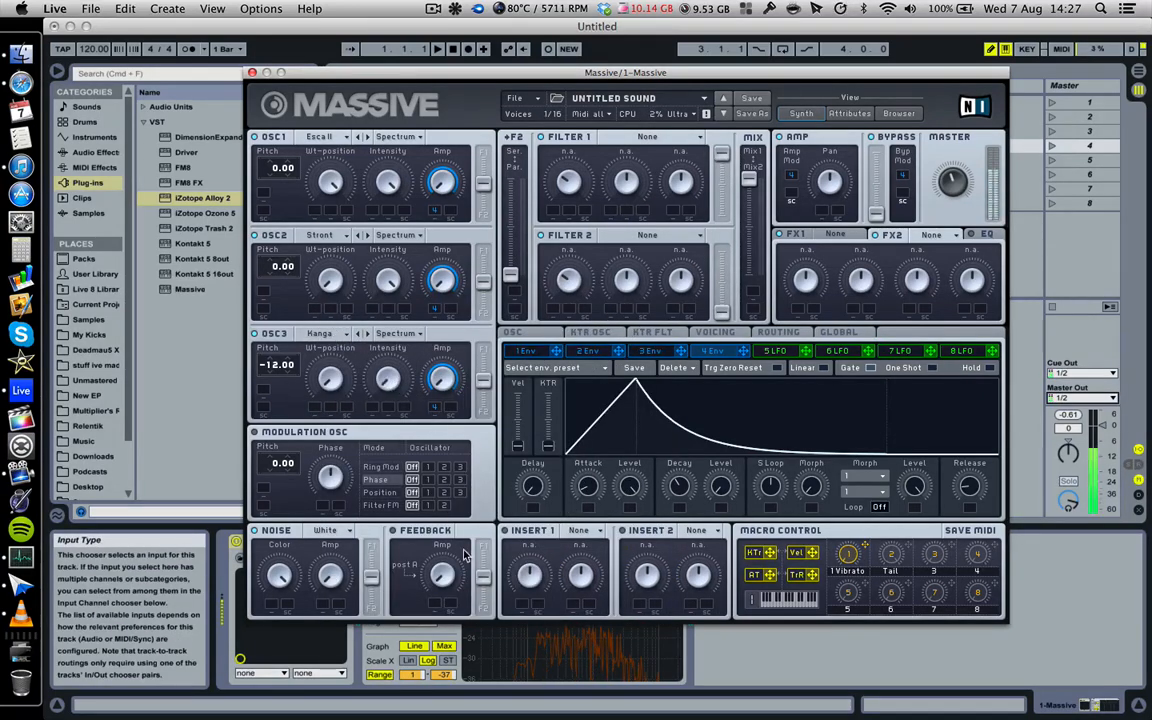
pyautogui.click(412, 336)
pyautogui.click(395, 380)
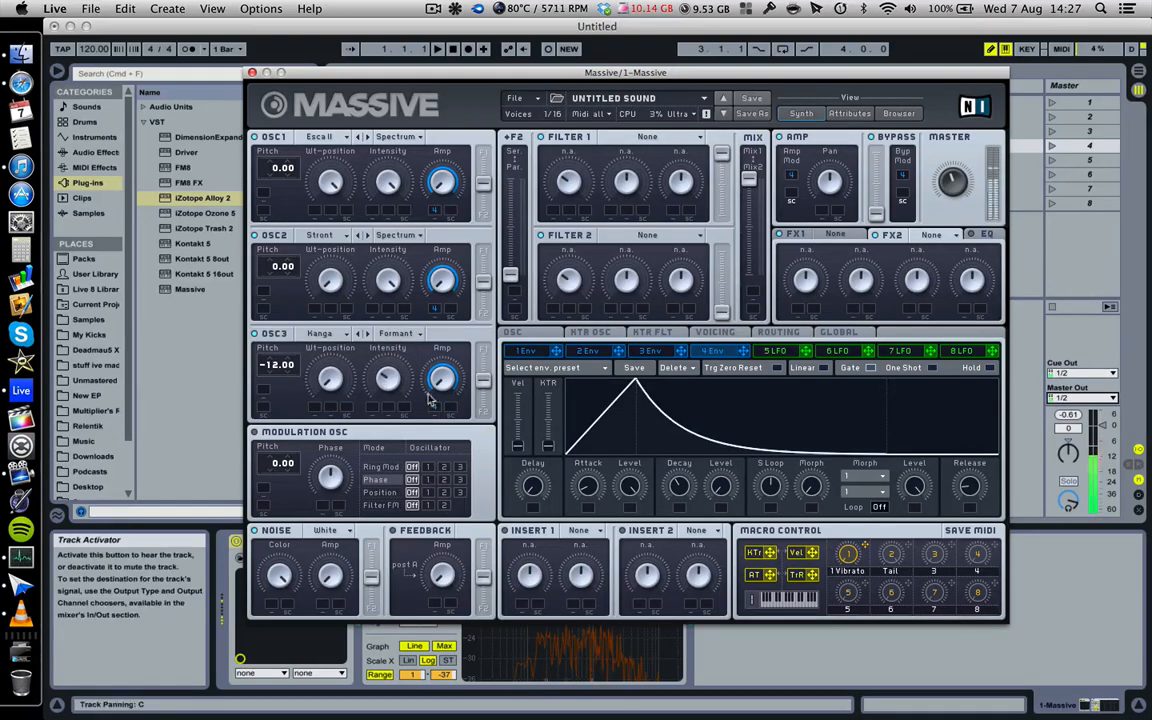
pyautogui.click(400, 335)
# - Switch OSC3's wavetable mode from Formant back to Spectrum and leave the menu unchanged
pyautogui.click(398, 335)
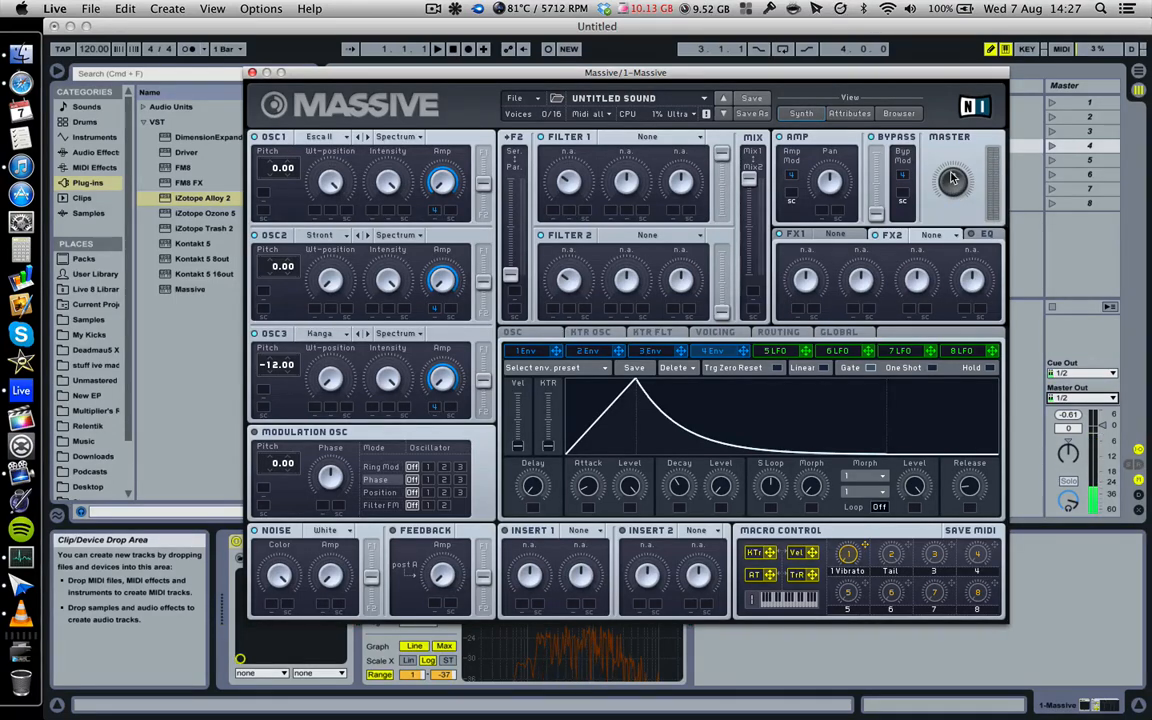
pyautogui.click(400, 334)
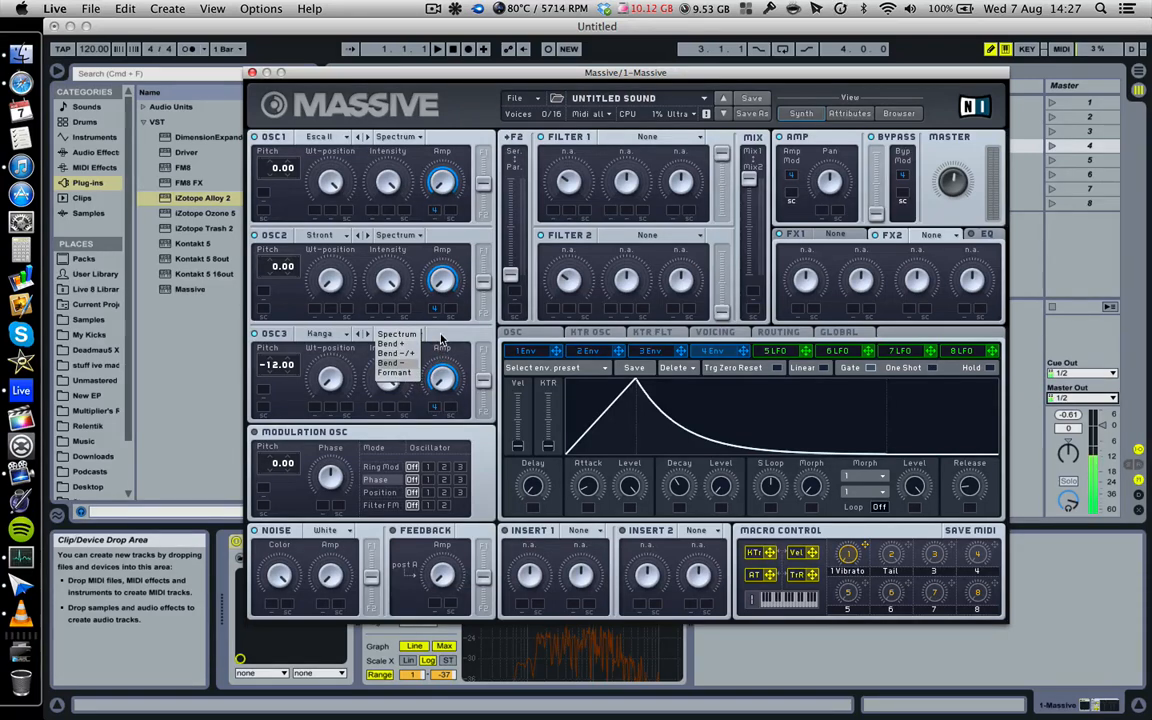
pyautogui.click(440, 340)
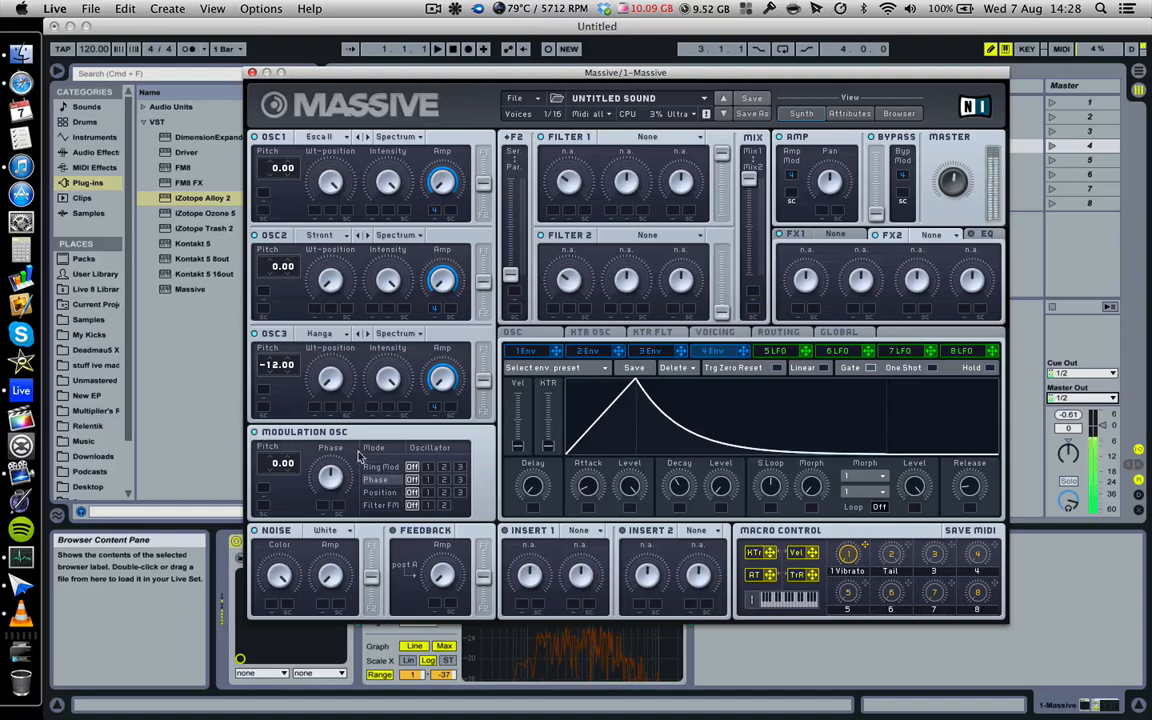
# - Try Ring Mod, Phase and Position modulation on different oscillators, then turn Position off
pyautogui.click(429, 492)
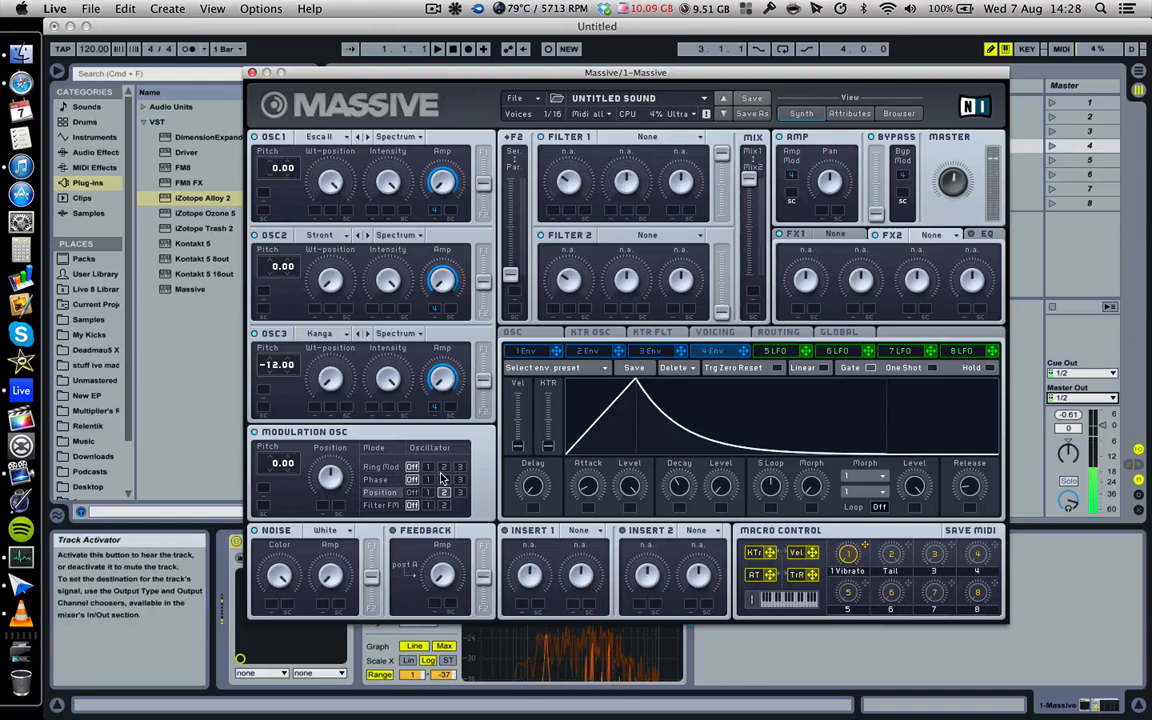
pyautogui.click(443, 467)
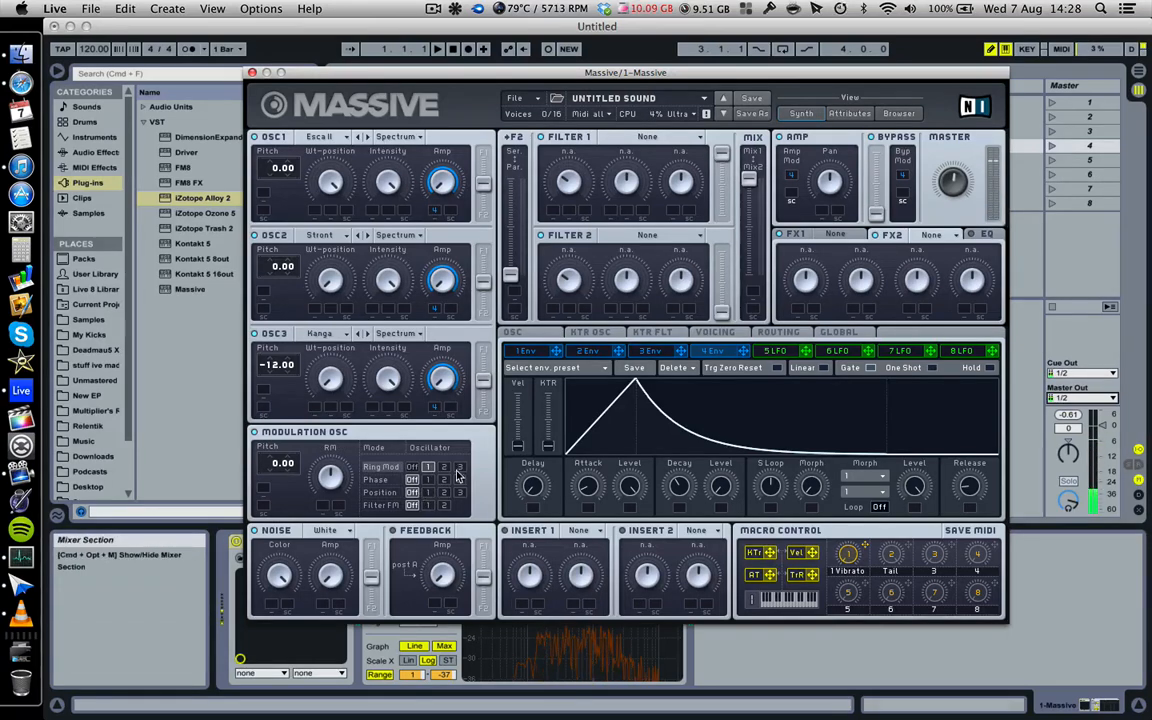
pyautogui.click(459, 467)
pyautogui.click(428, 480)
pyautogui.click(460, 481)
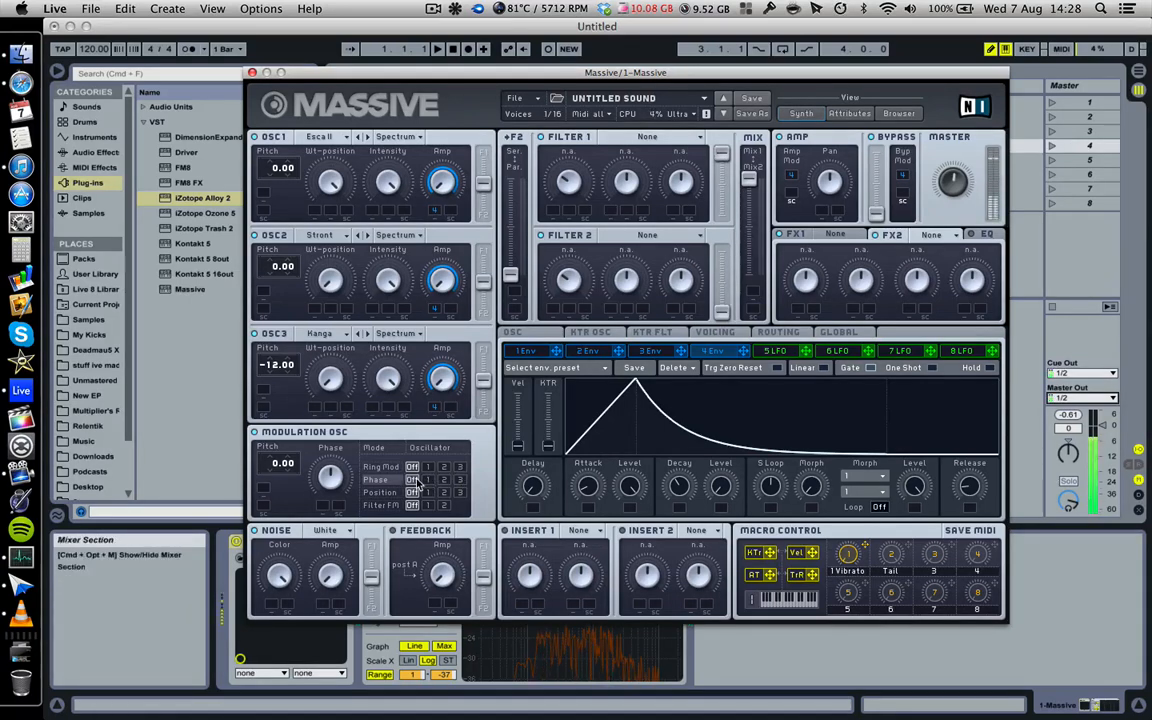
pyautogui.click(460, 493)
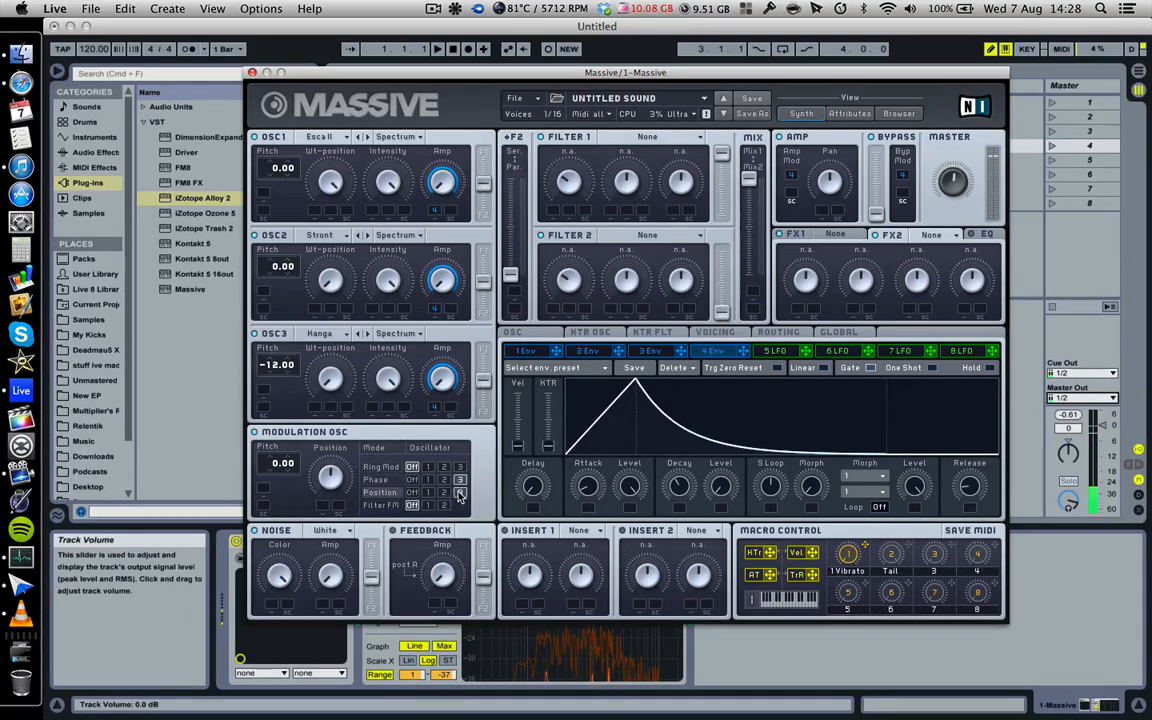
pyautogui.click(413, 481)
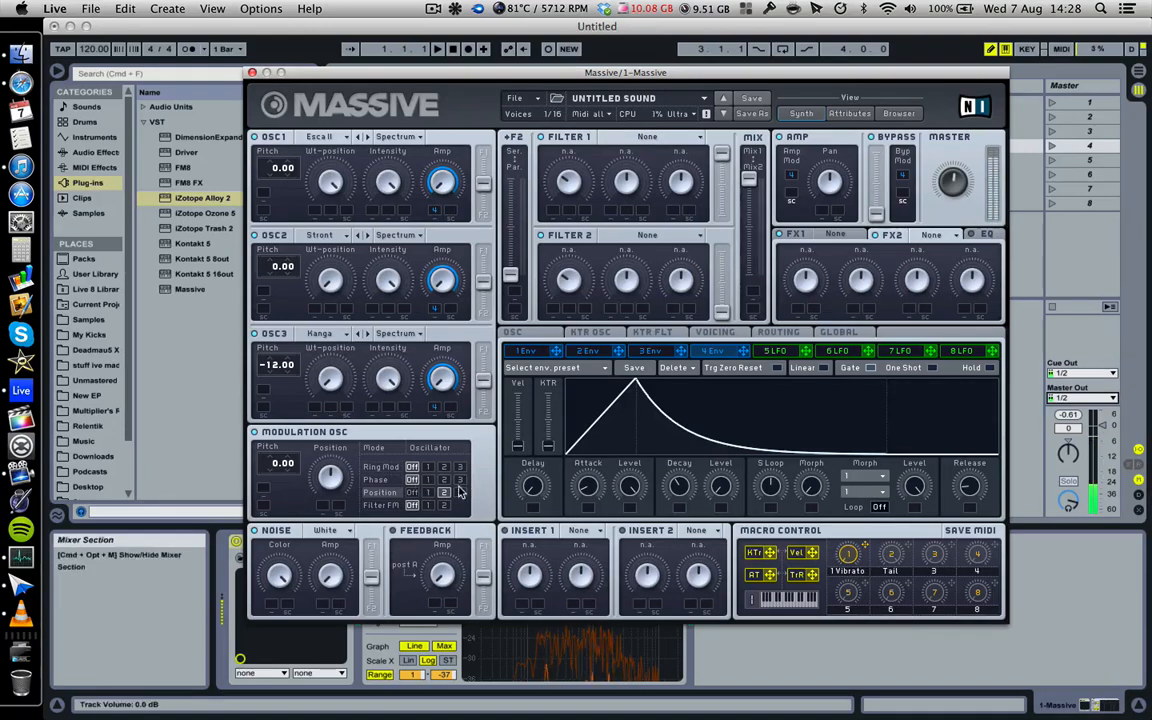
pyautogui.click(460, 493)
pyautogui.click(412, 493)
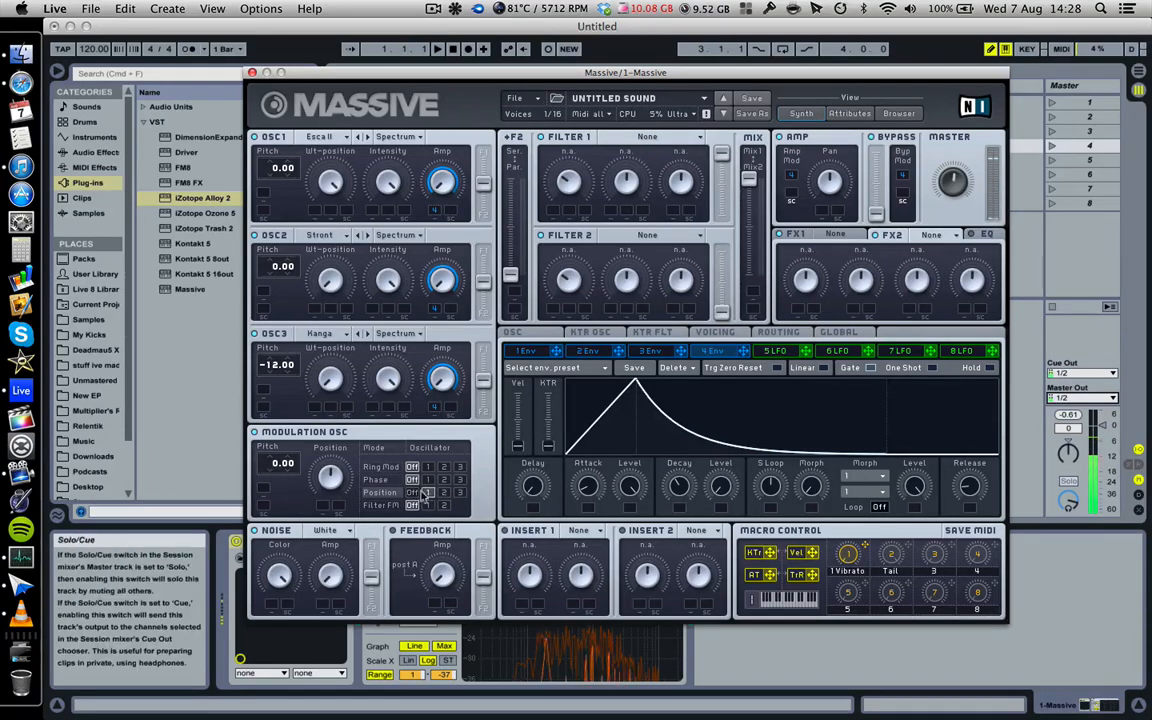
# - Try Filter FM and Position again, then settle the Modulation OSC on Phase modulation
pyautogui.click(443, 505)
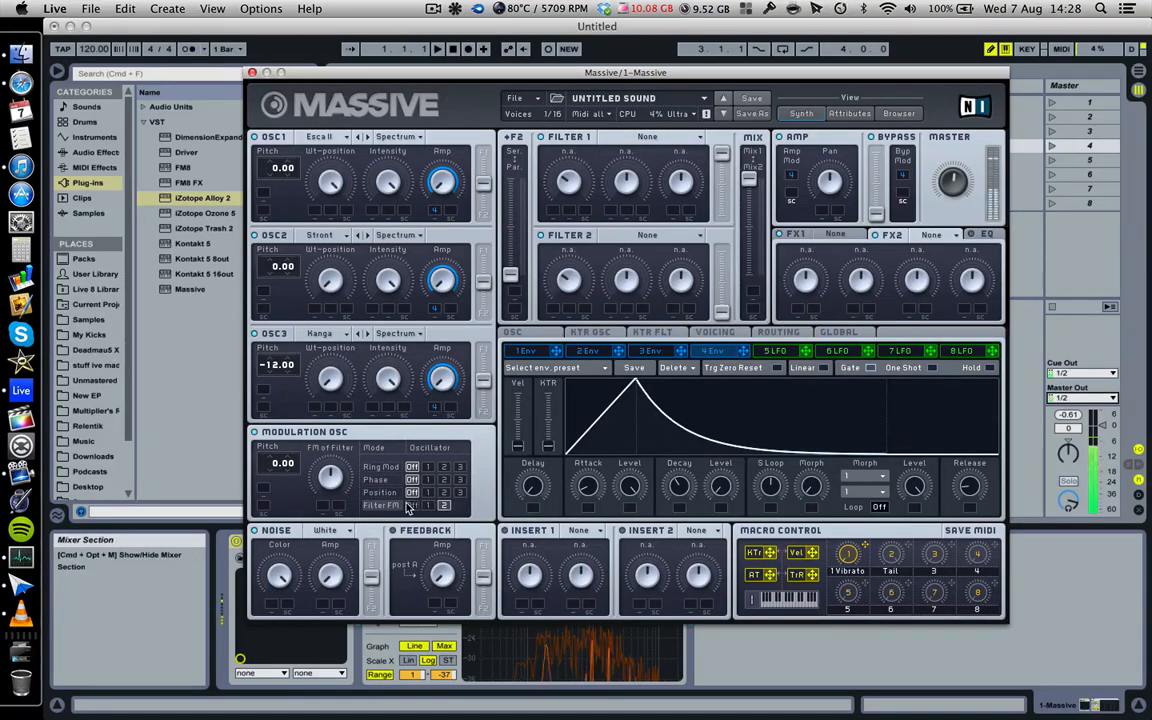
pyautogui.click(460, 481)
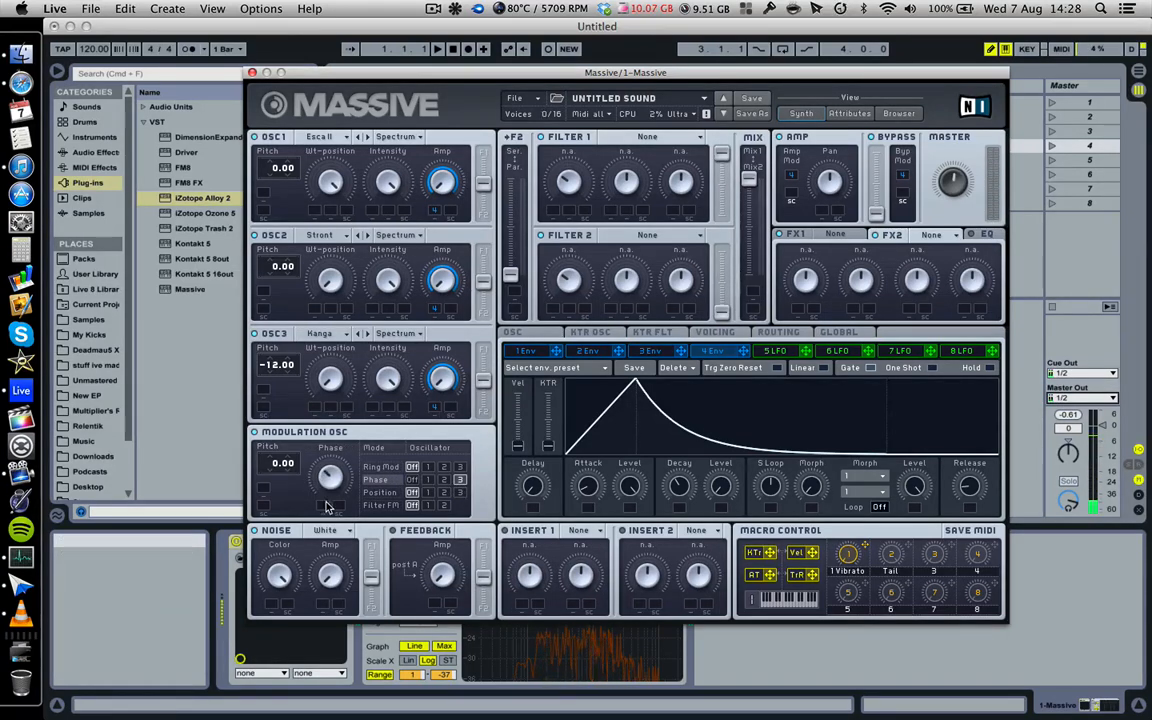
pyautogui.click(443, 493)
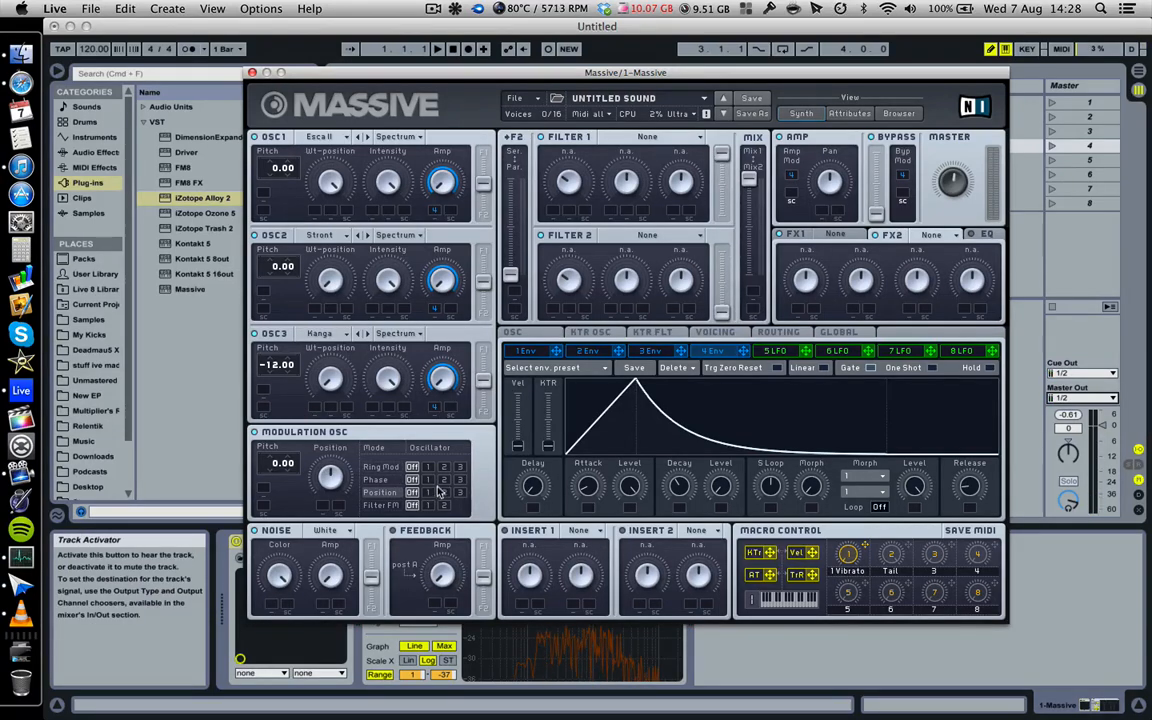
pyautogui.click(444, 481)
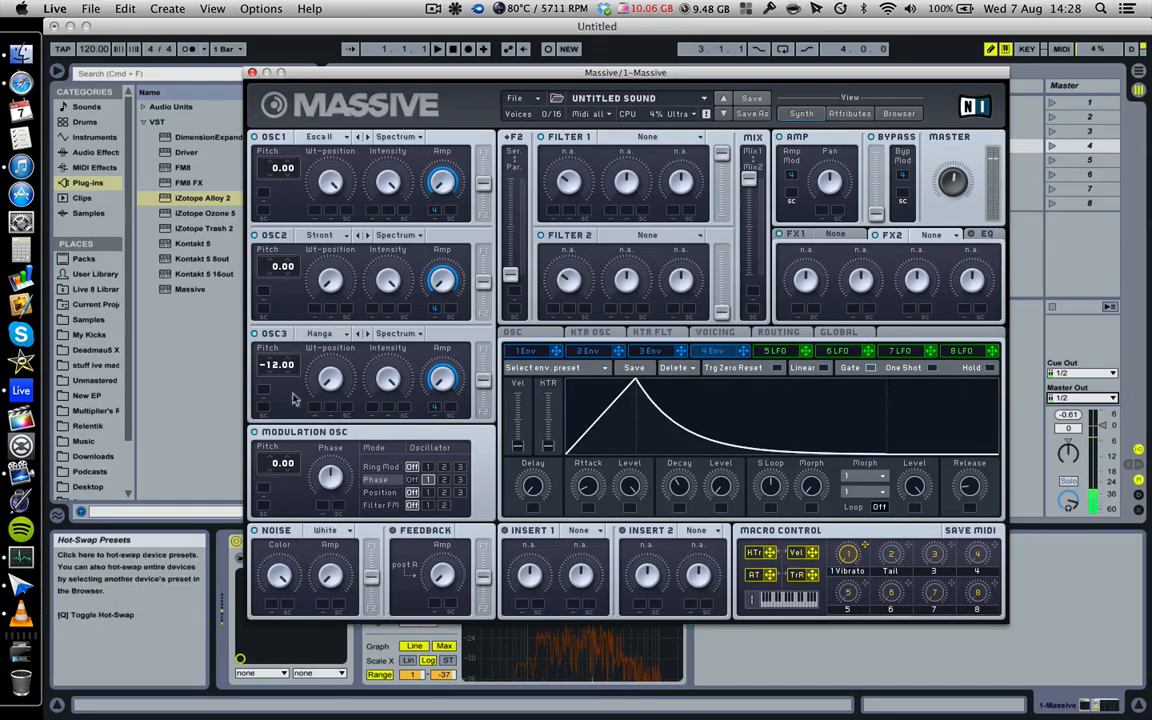
pyautogui.click(460, 480)
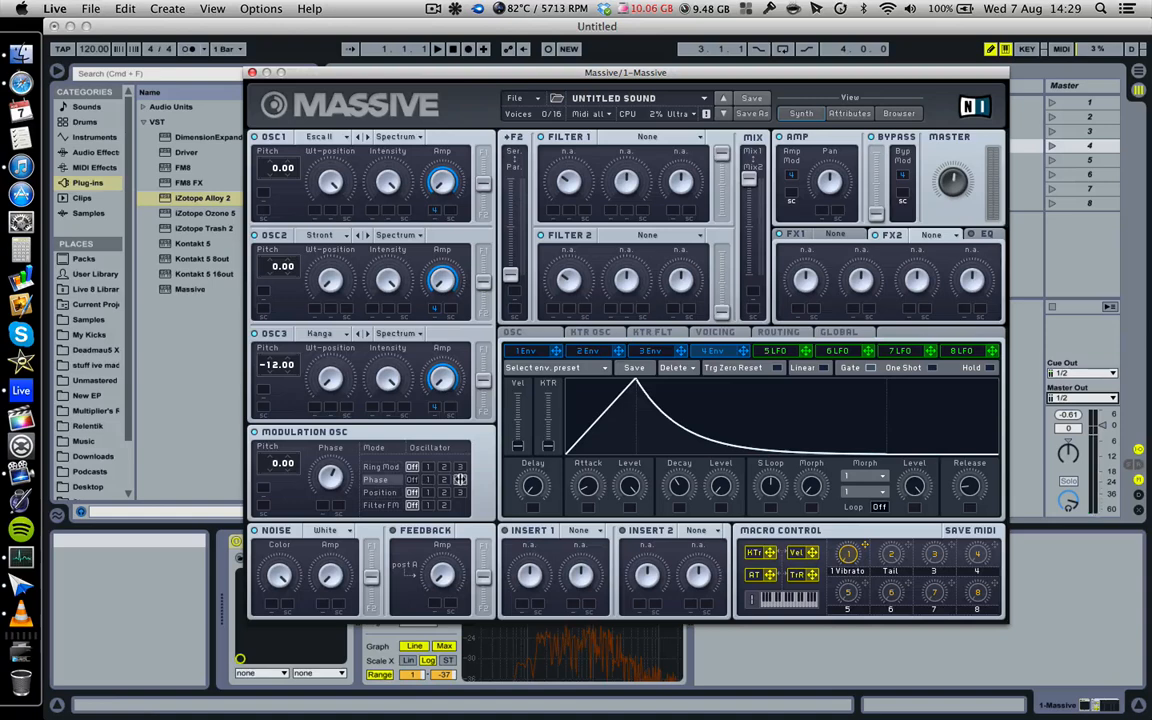
# - Retune the modulation oscillator's Phase amount and set its Phase target to oscillator 2
pyautogui.moveTo(334, 480); pyautogui.dragTo(345, 542)
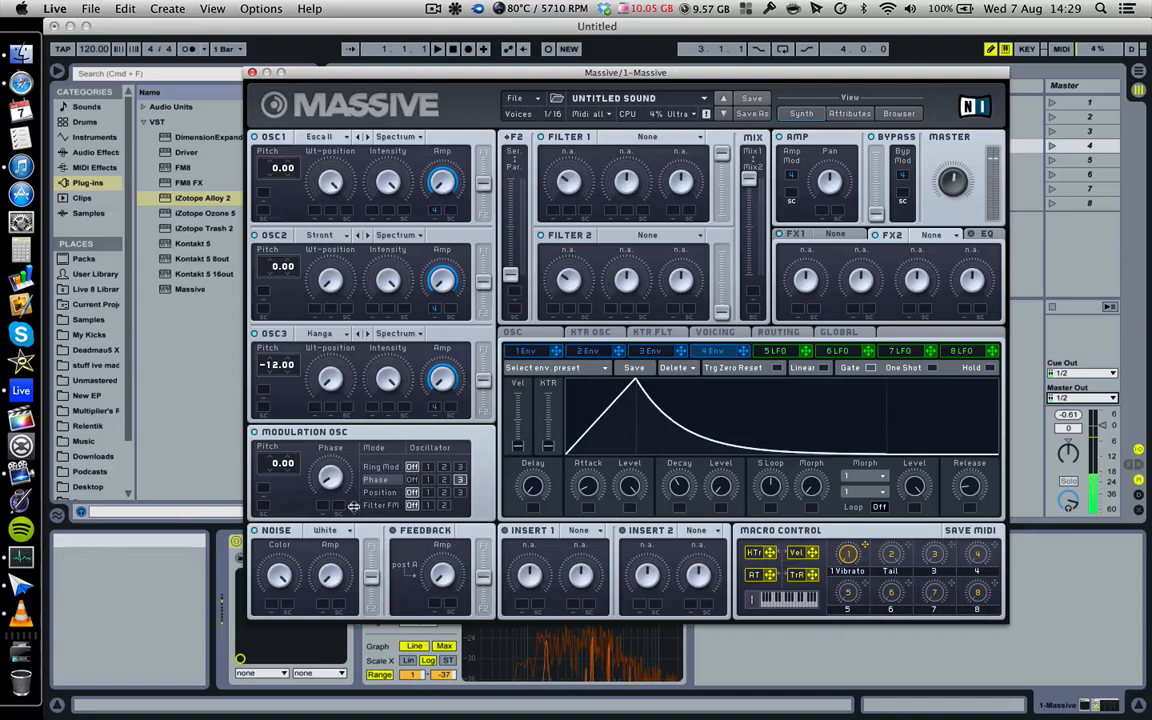
pyautogui.moveTo(353, 507); pyautogui.dragTo(351, 501)
pyautogui.click(432, 480)
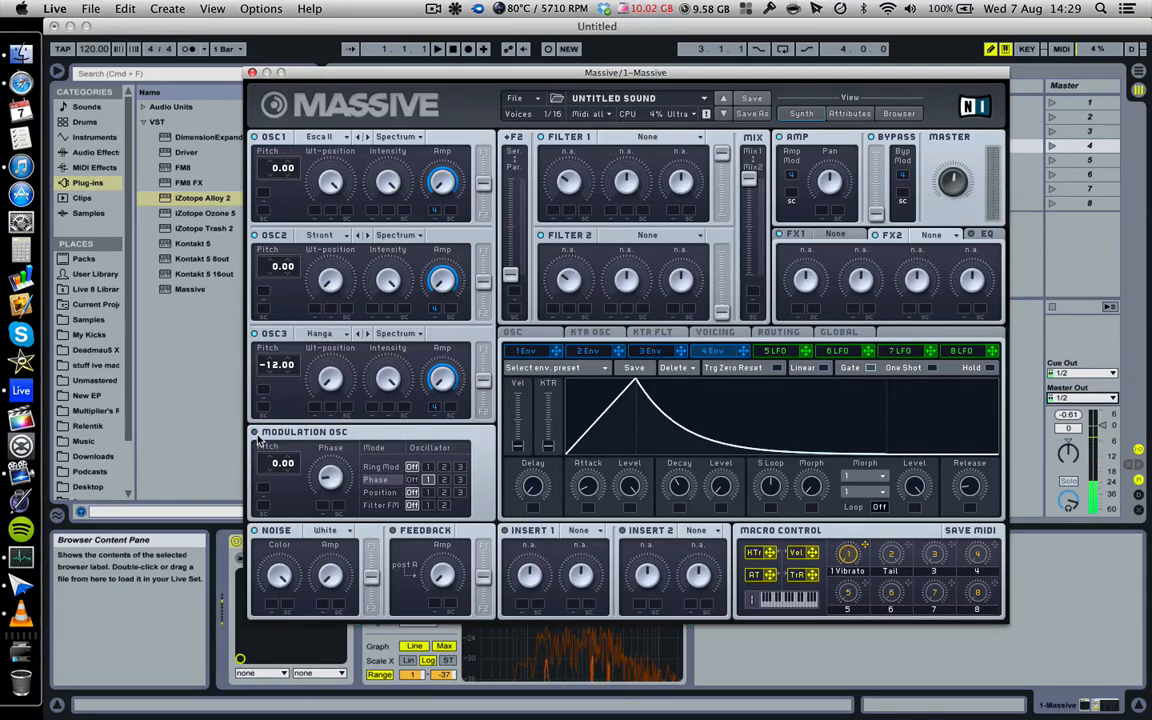
pyautogui.click(460, 480)
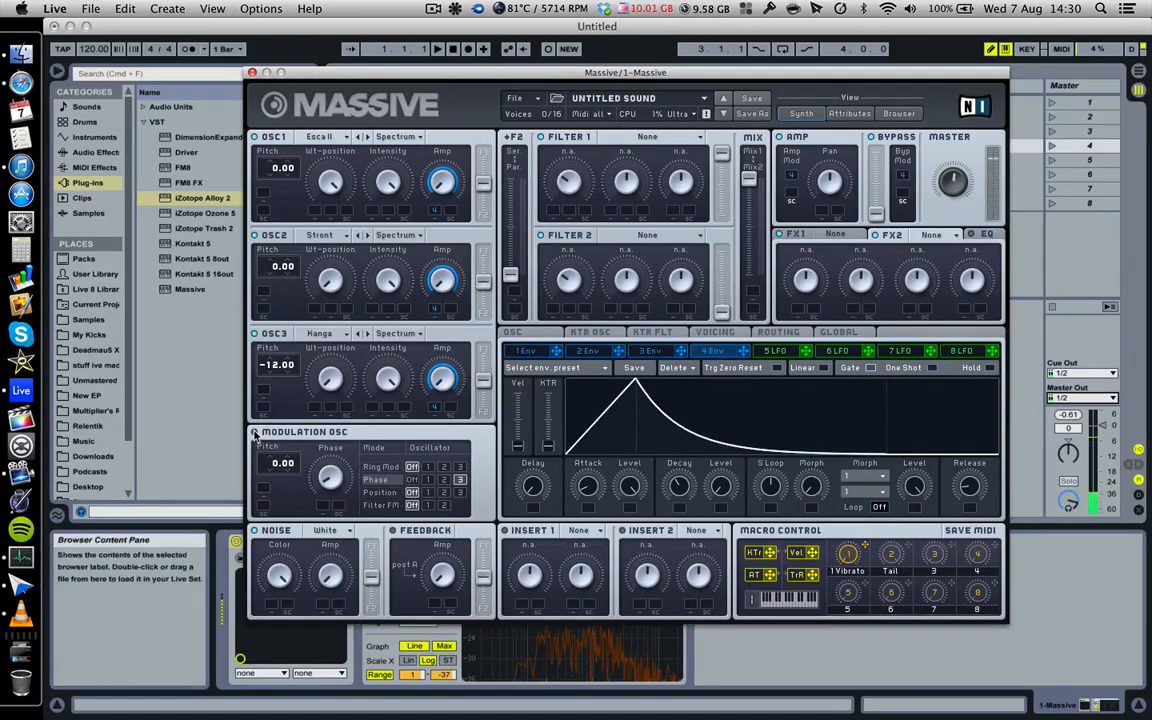
pyautogui.click(443, 481)
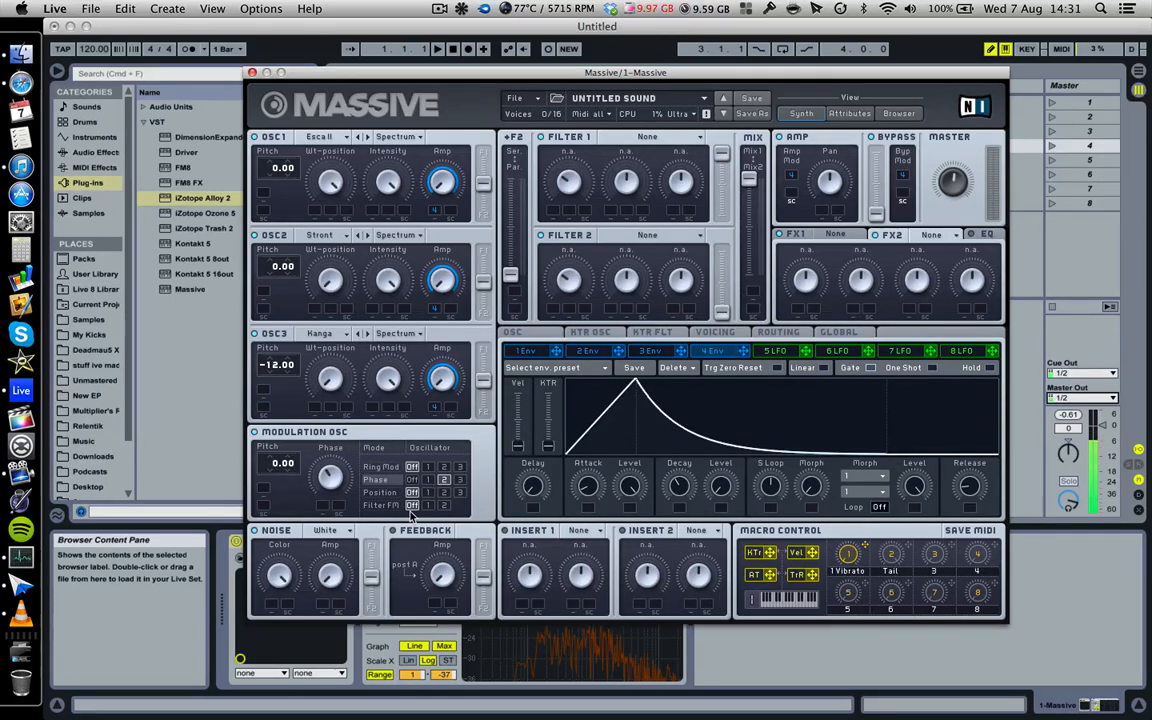
pyautogui.click(720, 333)
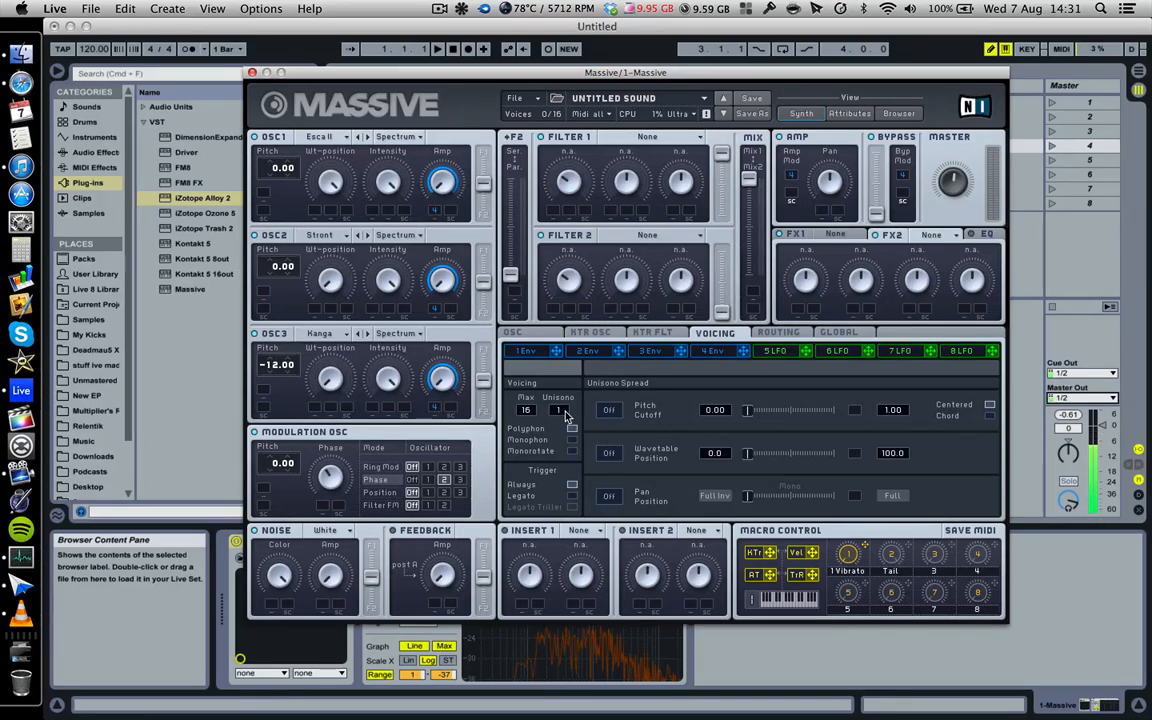
# - Set Unisono to 3 with Pitch/Cutoff and Pan Position spread on, then lower it to 2
pyautogui.moveTo(565, 413); pyautogui.dragTo(566, 410)
pyautogui.click(612, 411)
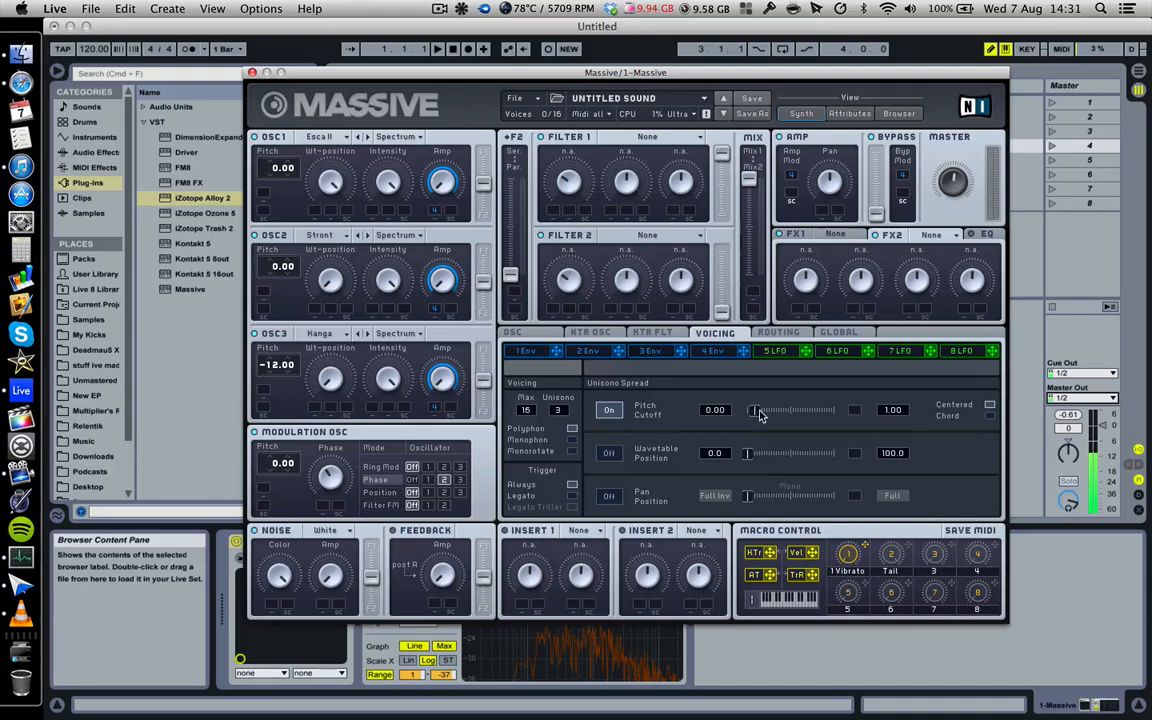
pyautogui.click(609, 496)
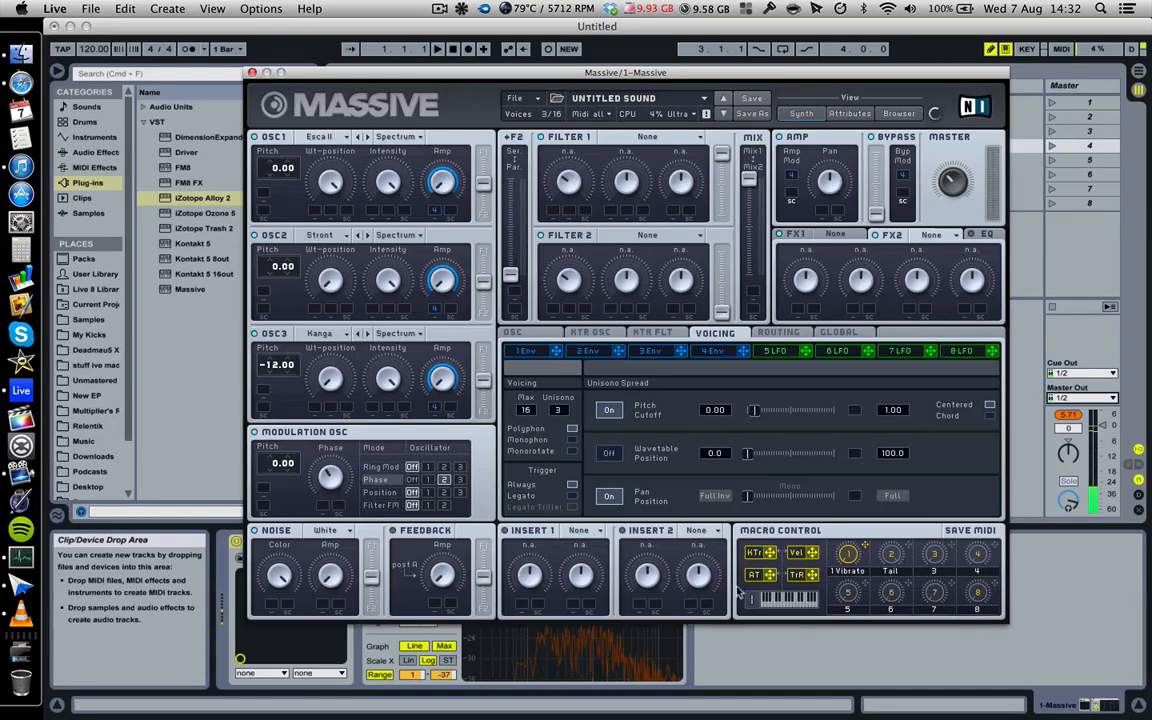
pyautogui.moveTo(559, 412); pyautogui.dragTo(562, 419)
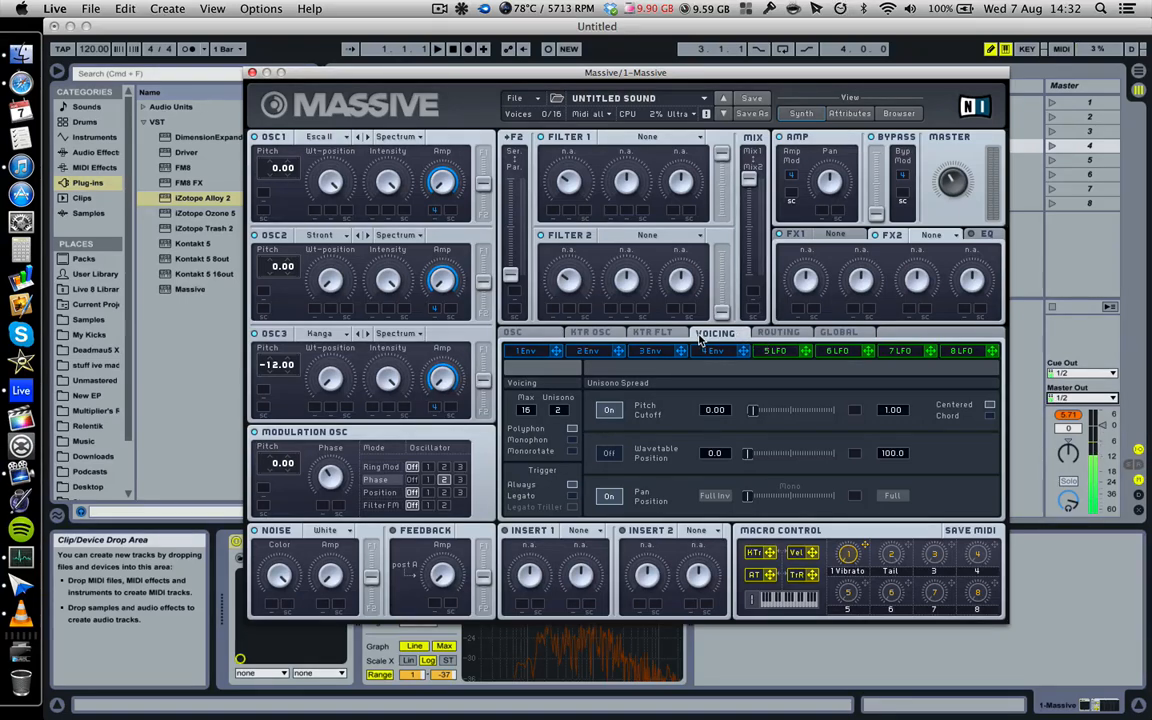
# - Bring up the effect choices for the FX1 slot
pyautogui.click(836, 237)
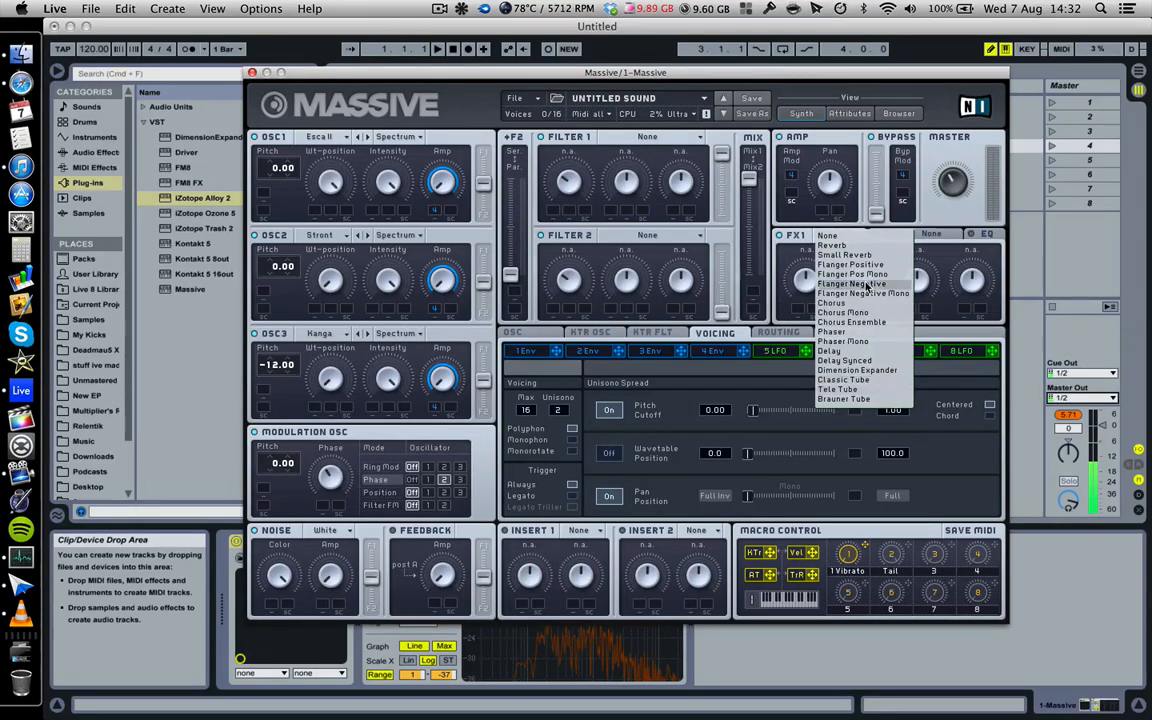
# - Load Phaser into FX1, toggle it off and back on, and raise its Dry/Wet slightly
pyautogui.click(860, 332)
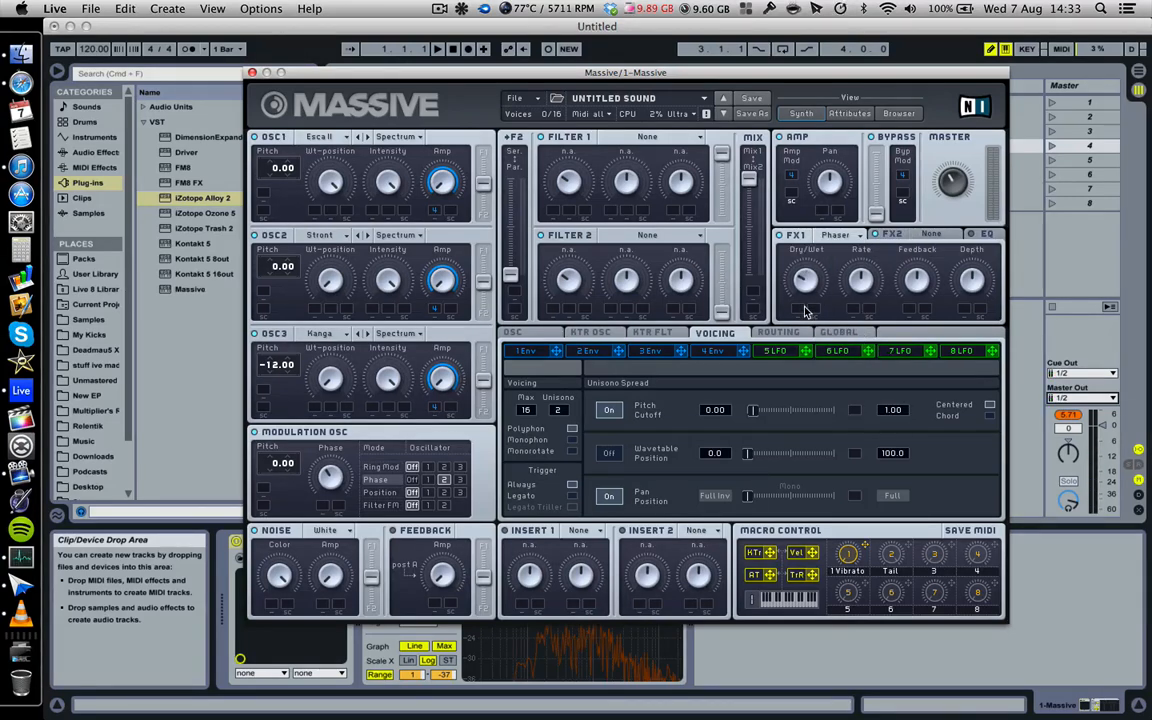
pyautogui.click(780, 236)
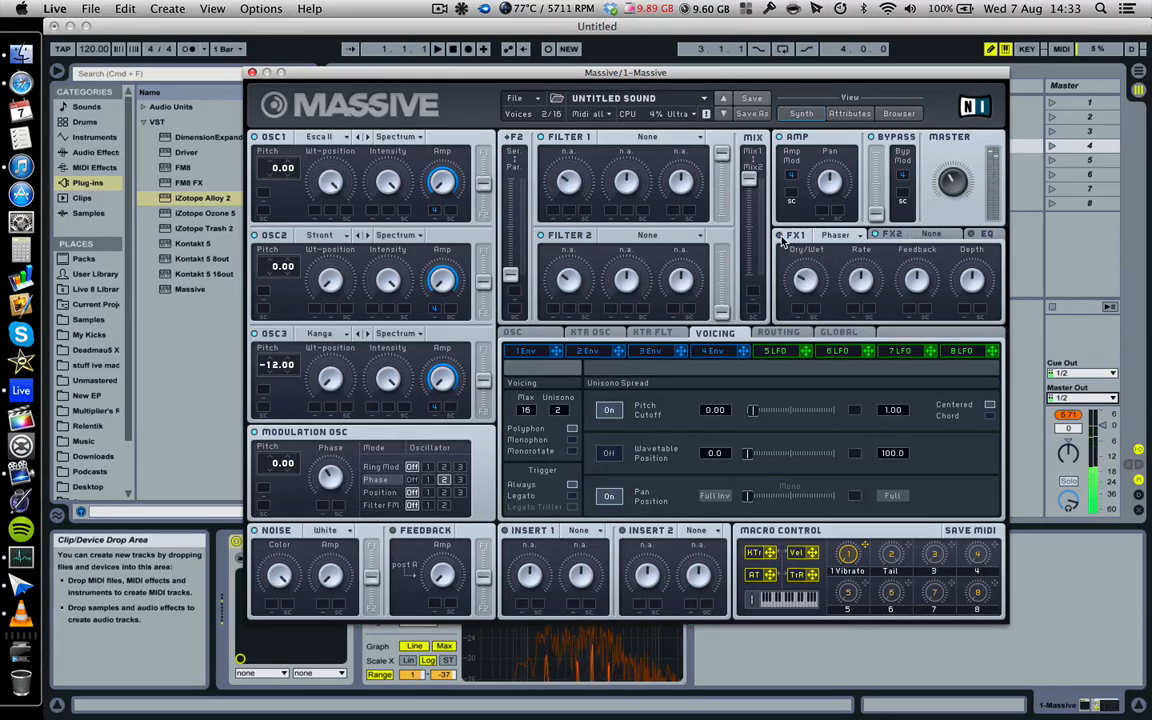
pyautogui.click(780, 236)
pyautogui.moveTo(805, 282); pyautogui.dragTo(806, 272)
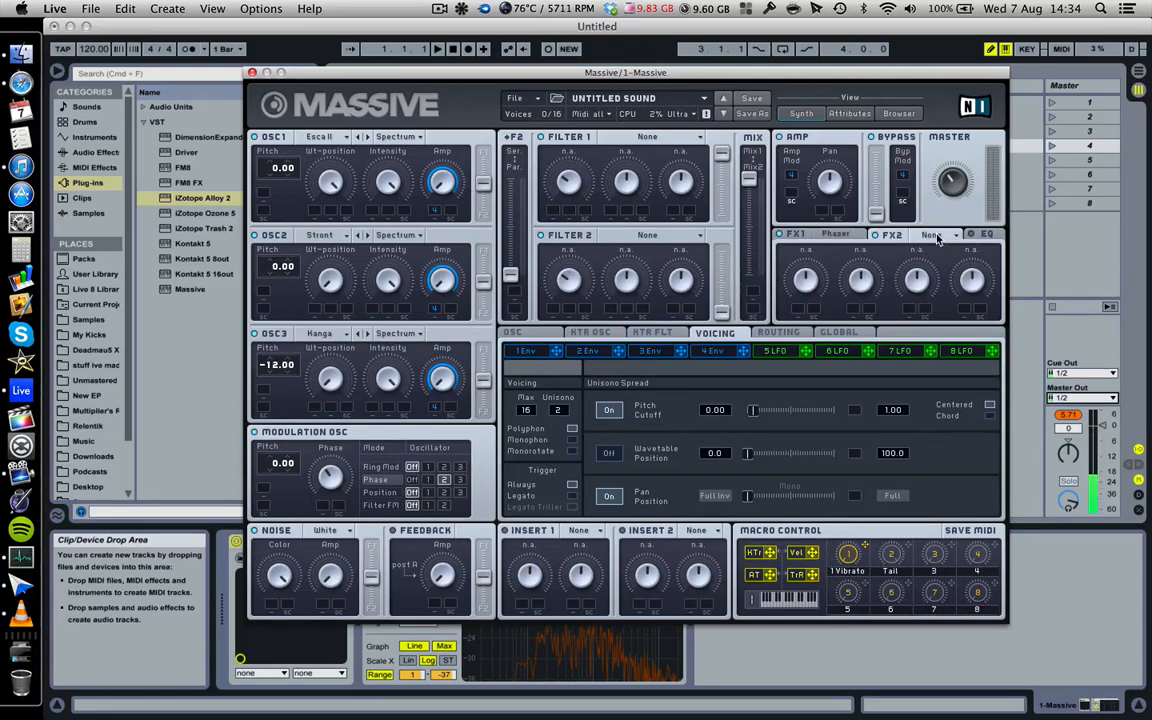
# - Load an active Dimension Expander into FX2 and lengthen envelope 4's decay slightly
pyautogui.click(934, 236)
pyautogui.click(935, 236)
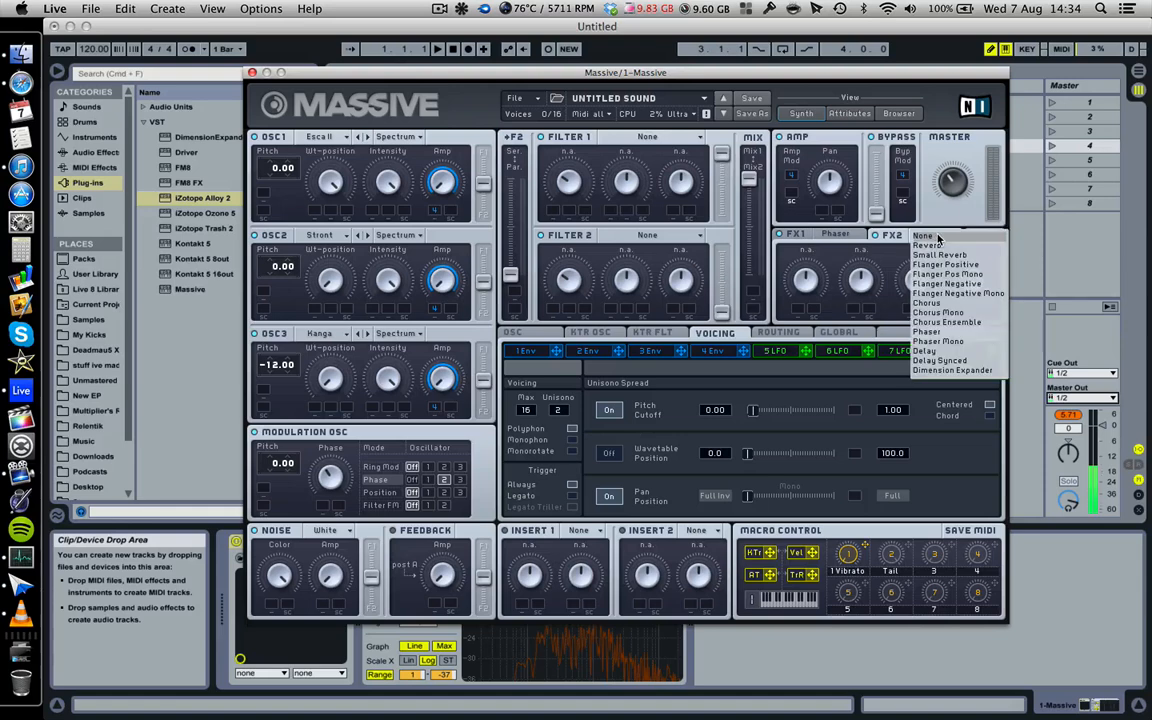
pyautogui.click(945, 371)
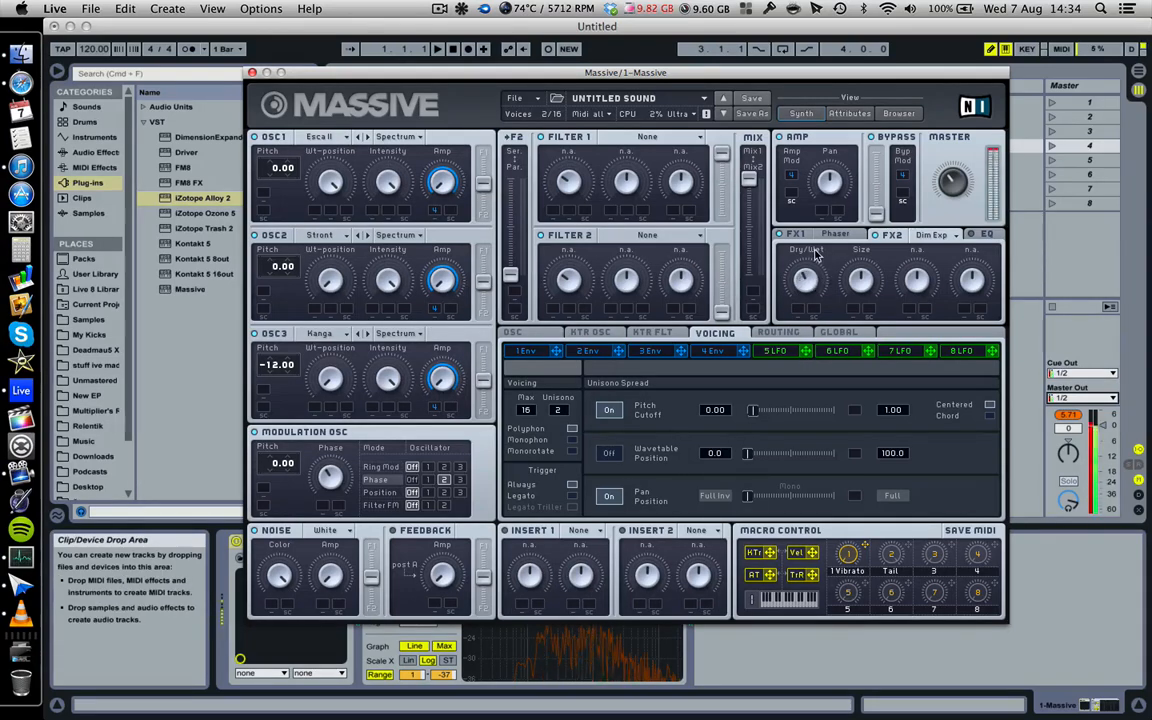
pyautogui.click(873, 236)
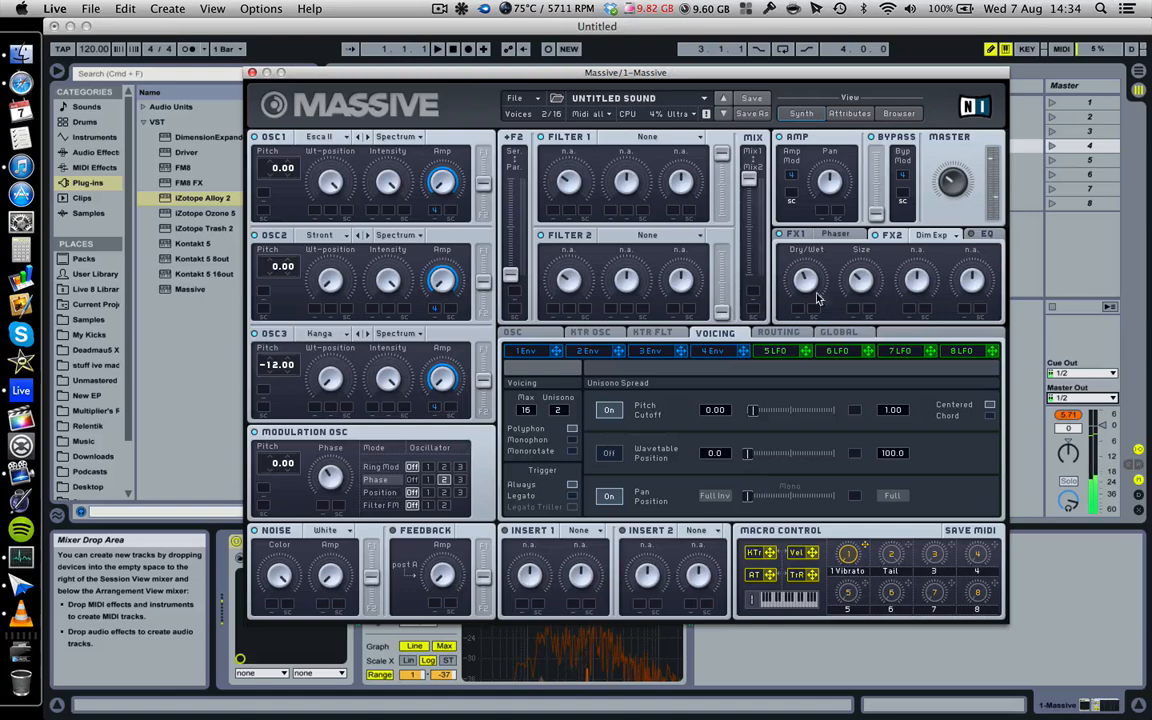
pyautogui.click(712, 351)
pyautogui.moveTo(675, 490); pyautogui.dragTo(675, 484)
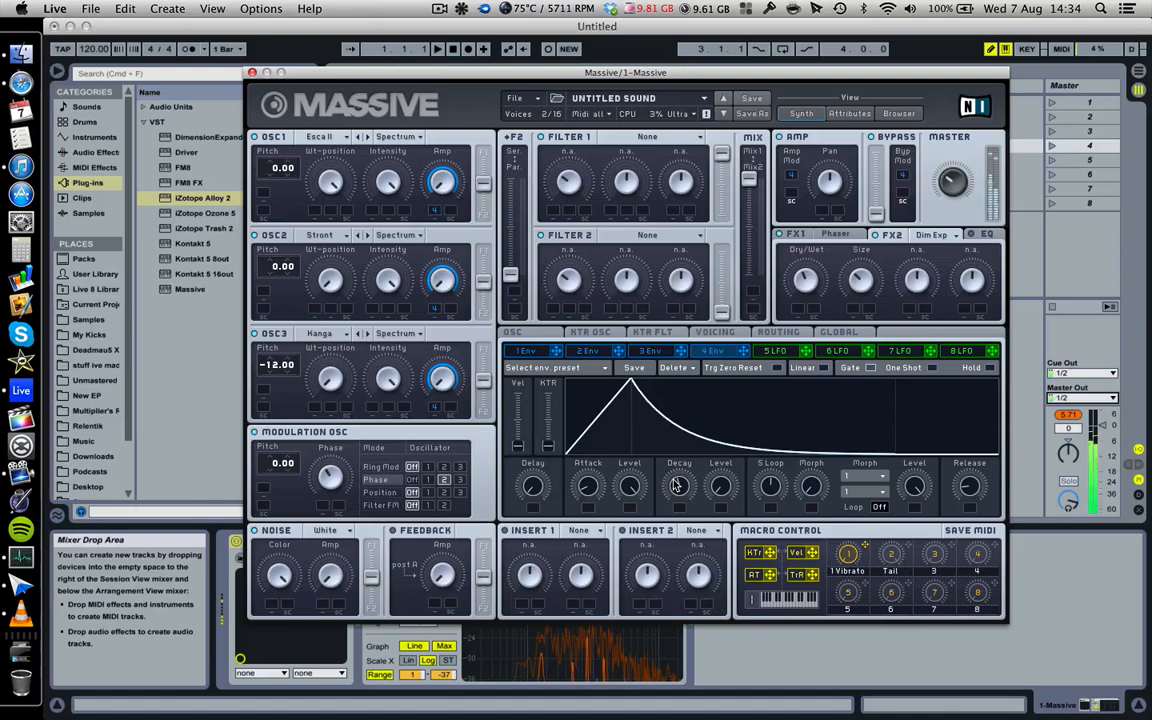
# - Raise envelope 4's Decay and shorten its Attack for a sharper pluck
pyautogui.moveTo(677, 485)
pyautogui.mouseDown()
pyautogui.moveTo(673, 465)
pyautogui.moveTo(685, 503)
pyautogui.moveTo(677, 481)
pyautogui.mouseUp()
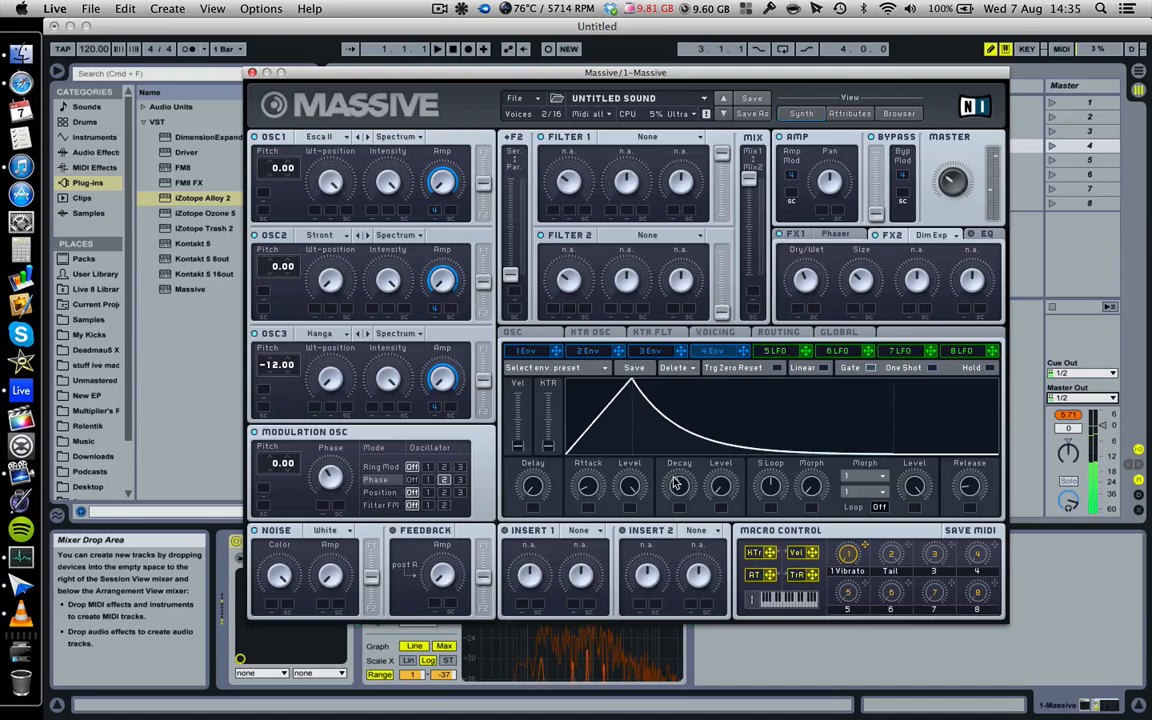
pyautogui.moveTo(588, 488); pyautogui.dragTo(590, 494)
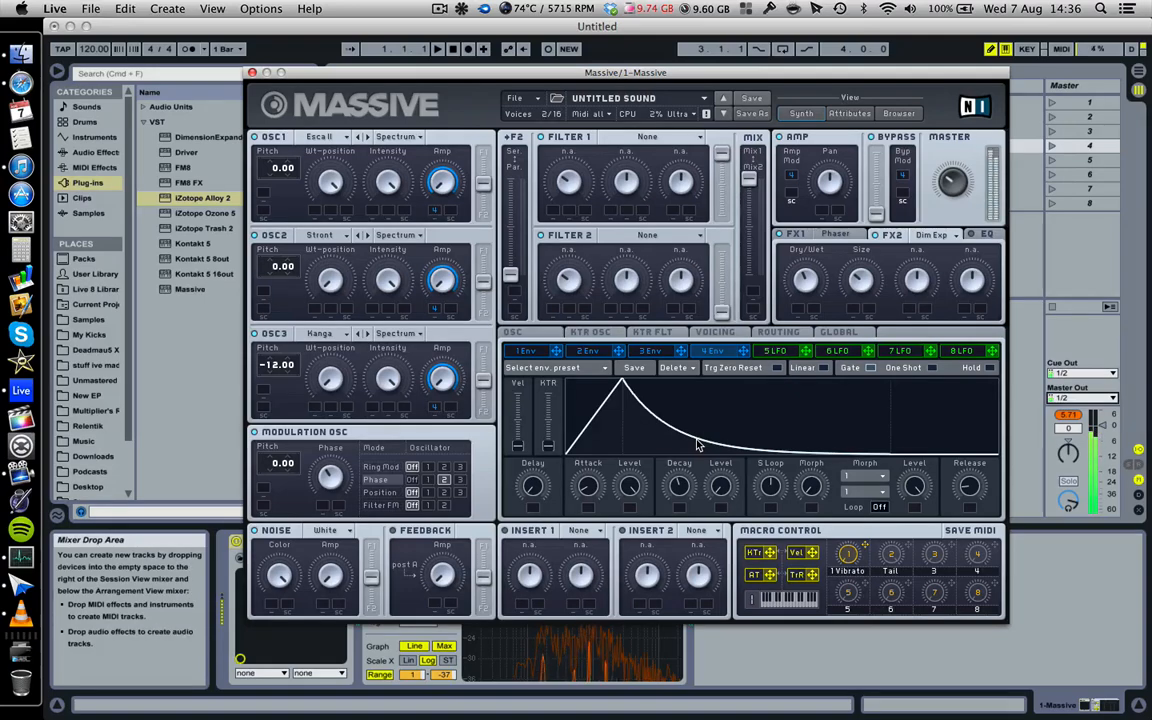
# - Save the sound via Save Sound As under the name 'stab3'
pyautogui.click(517, 97)
pyautogui.click(479, 130)
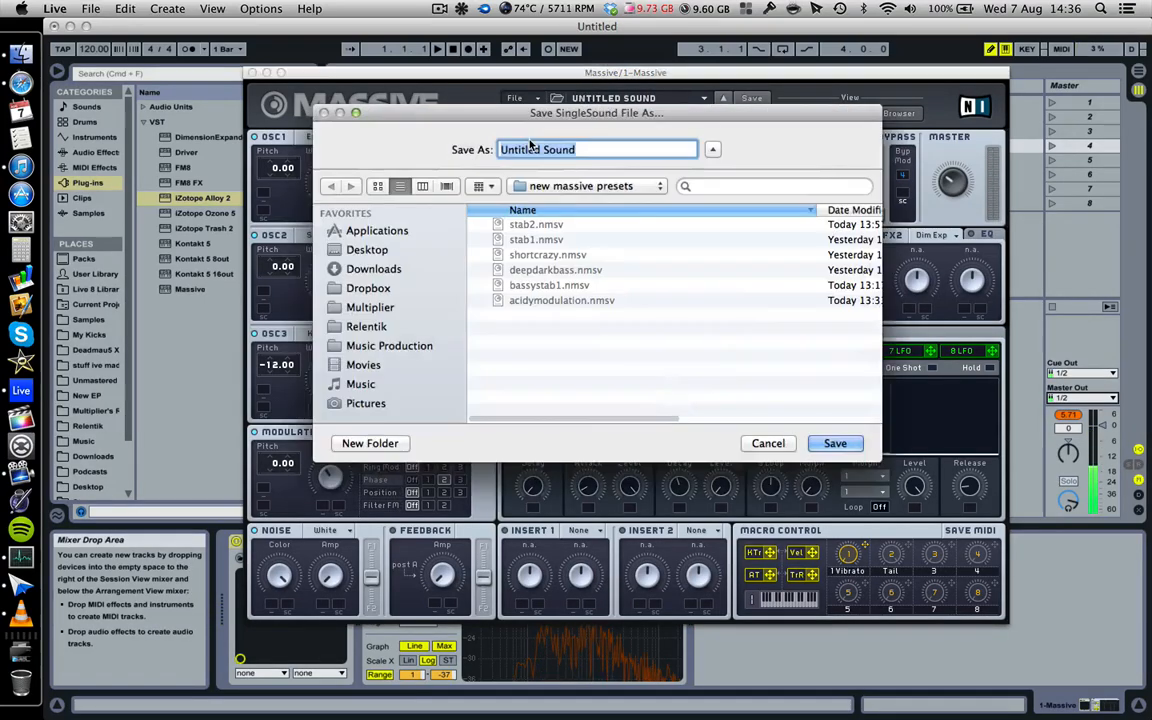
pyautogui.write('ST')
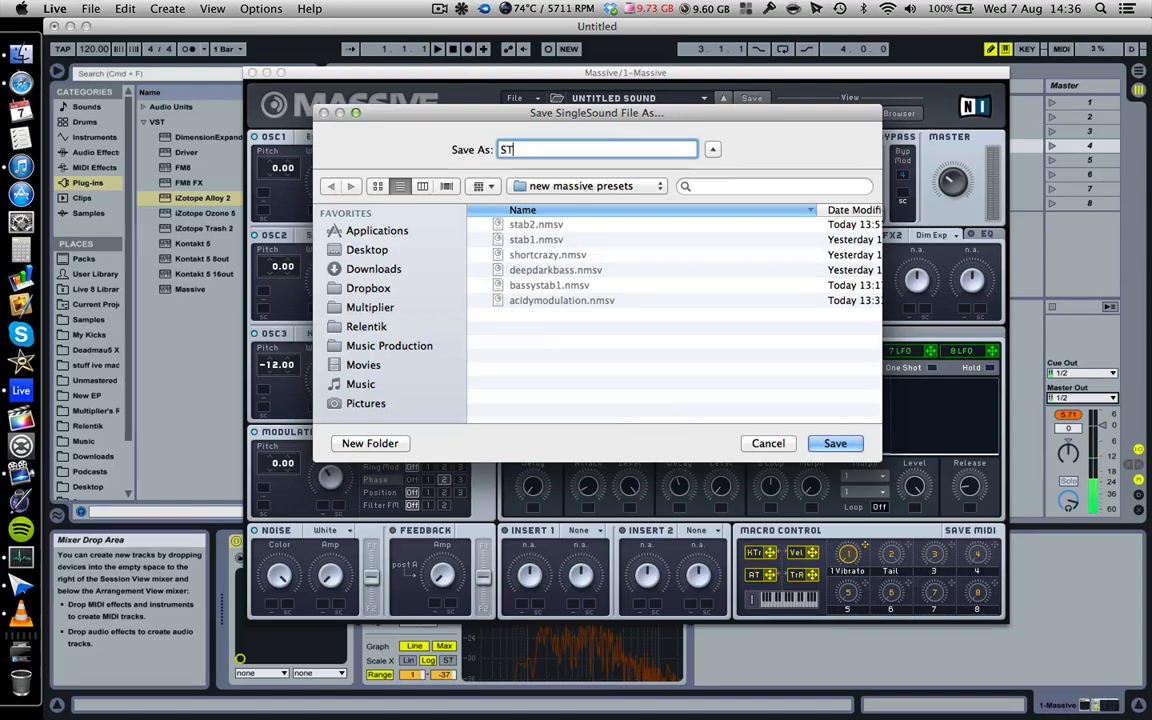
pyautogui.write('AB2')
pyautogui.press('BackSpace')
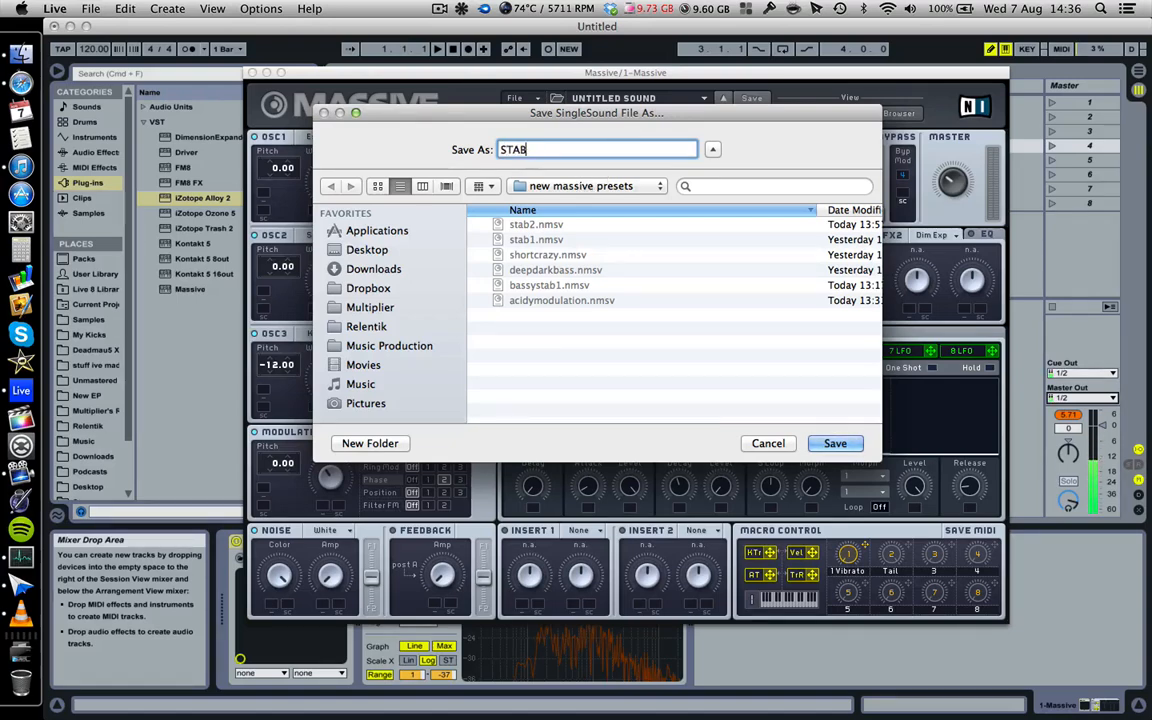
pyautogui.press('BackSpace')
pyautogui.press('BackSpace')
pyautogui.press('BackSpace')
pyautogui.press('BackSpace')
pyautogui.write('stab3')
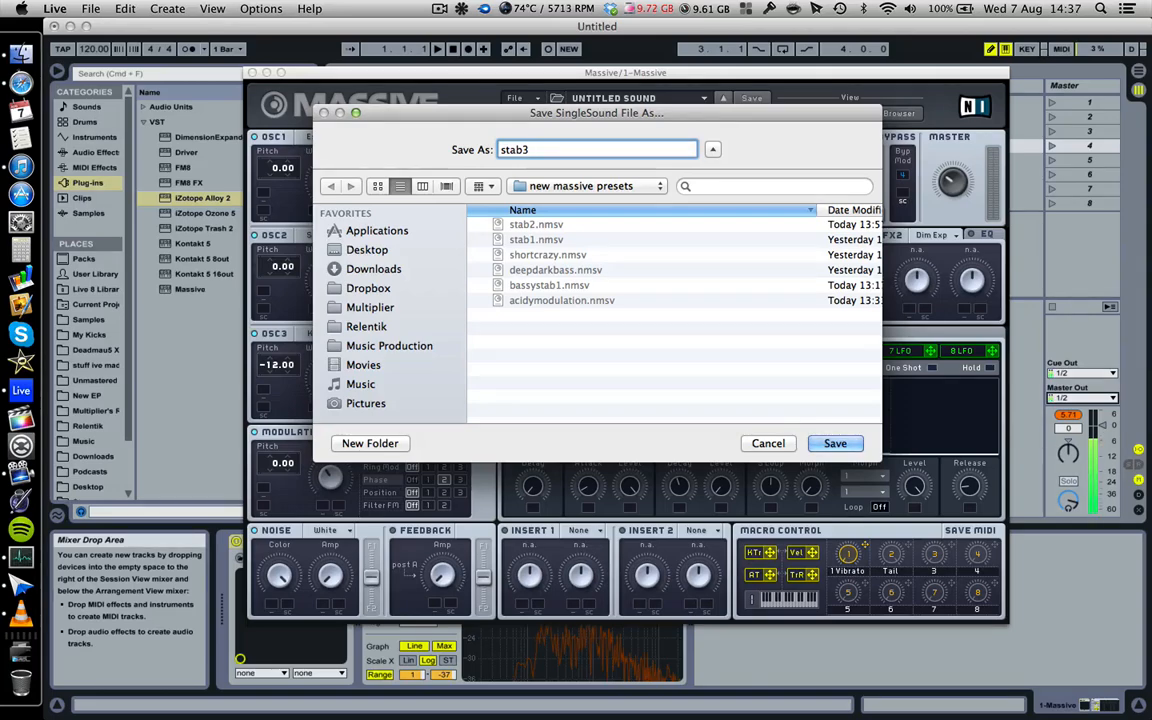
pyautogui.press('Return')
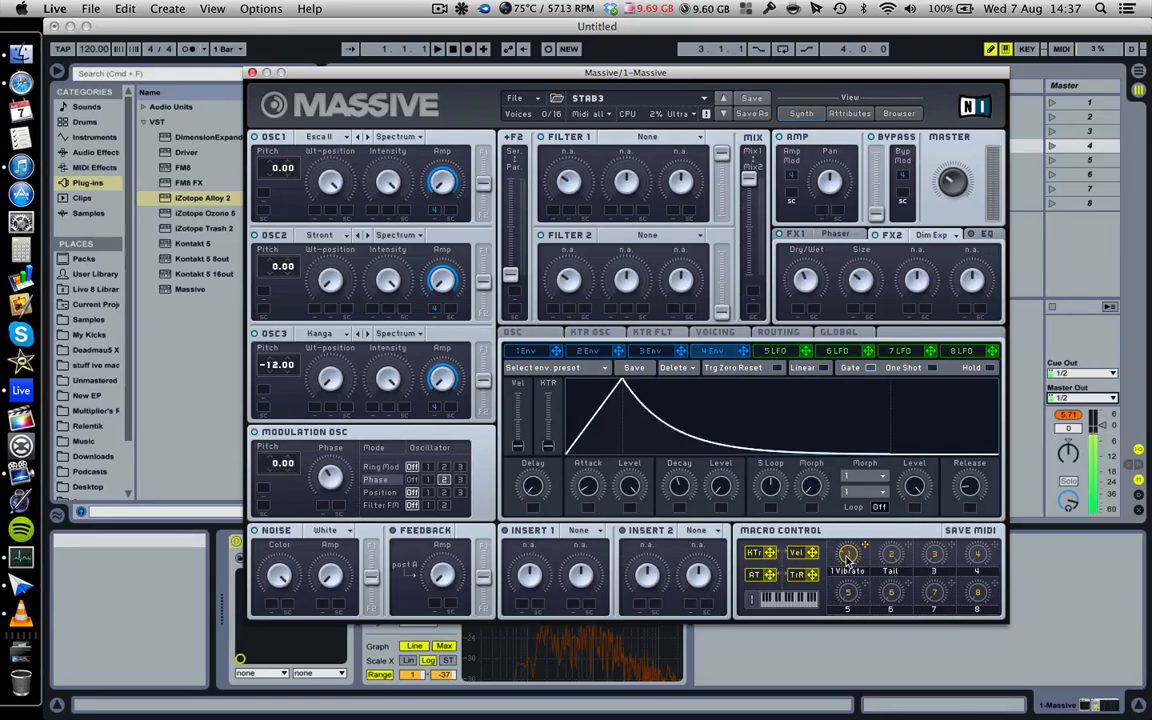
pyautogui.click(440, 9)
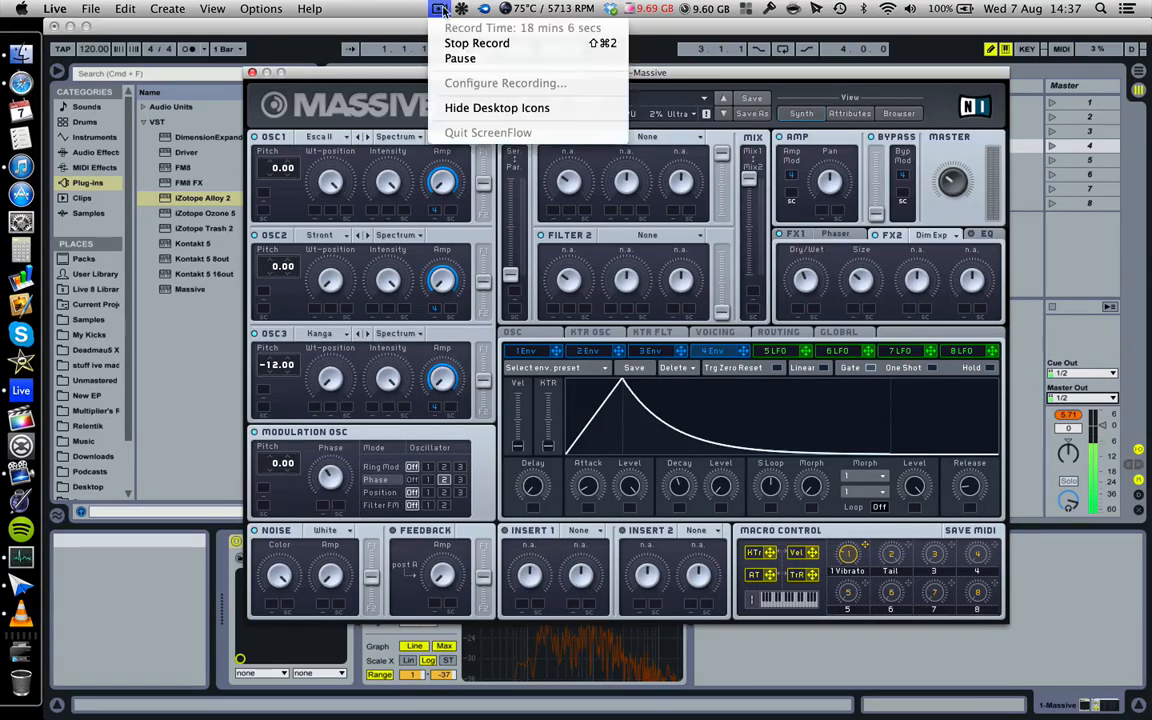
# - Close, then reopen ScreenFlow's recording menu to stop the recording at 19 mins 26 secs
pyautogui.click(443, 10)
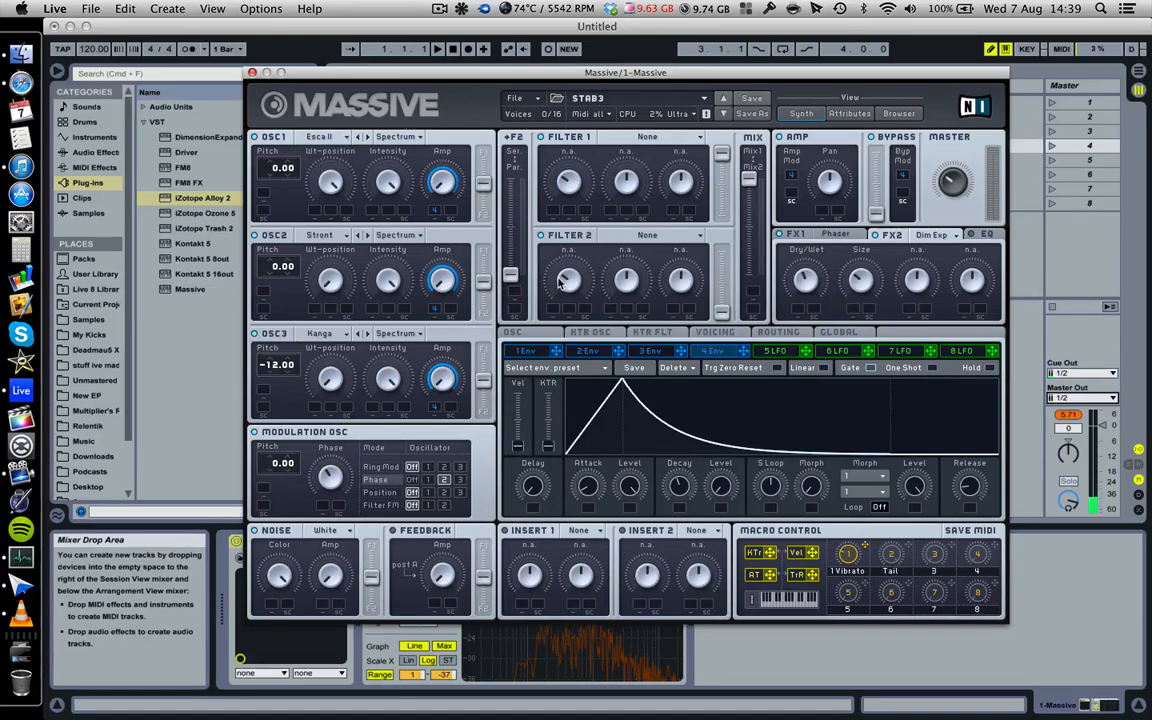
pyautogui.click(440, 9)
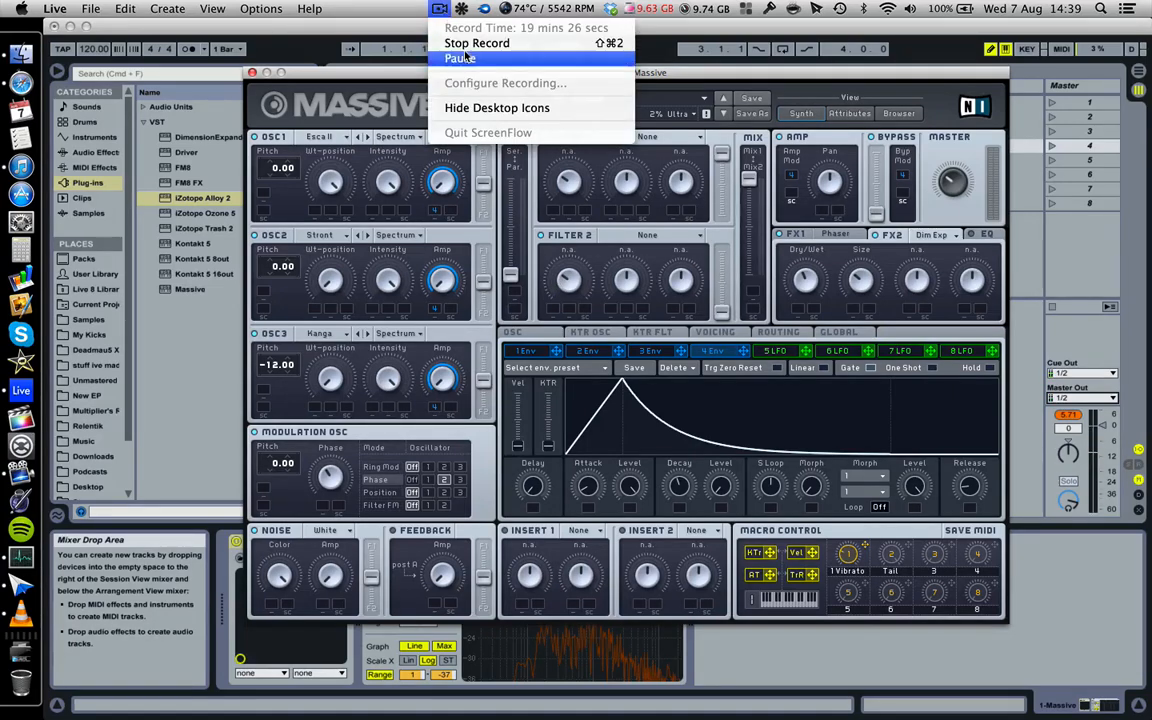